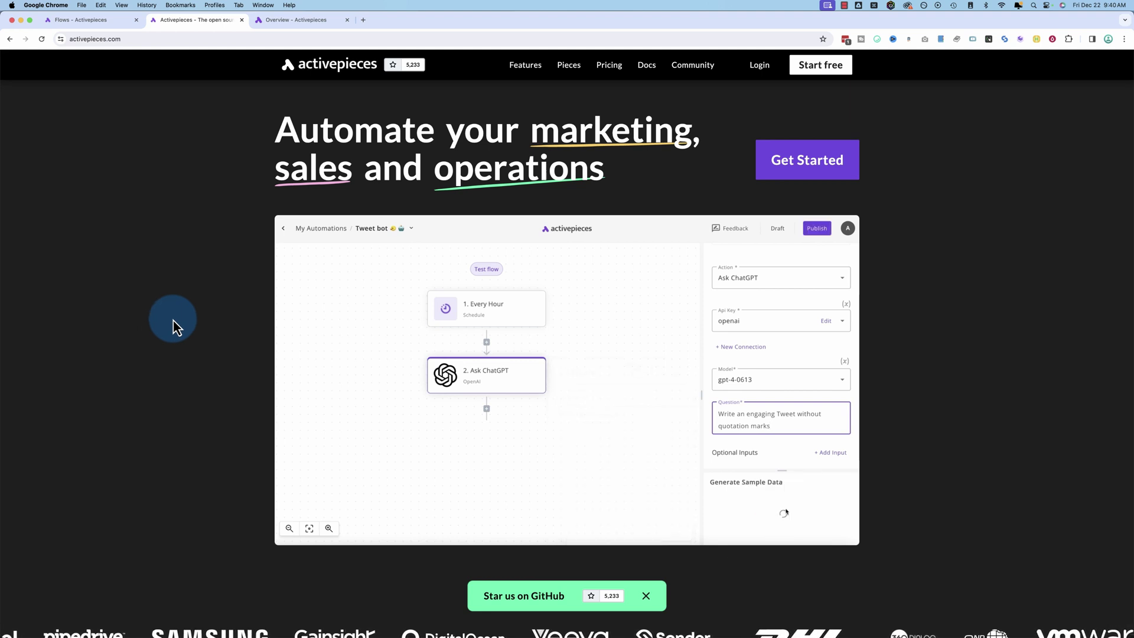
Scroll to the 'Activepieces is open source' section and open the GitHub repository in a new tab.
{"action": "scroll", "coordinate": [216, 314], "scroll_direction": "down", "scroll_amount": 1}
{"action": "scroll", "coordinate": [216, 314], "scroll_direction": "down", "scroll_amount": 9}
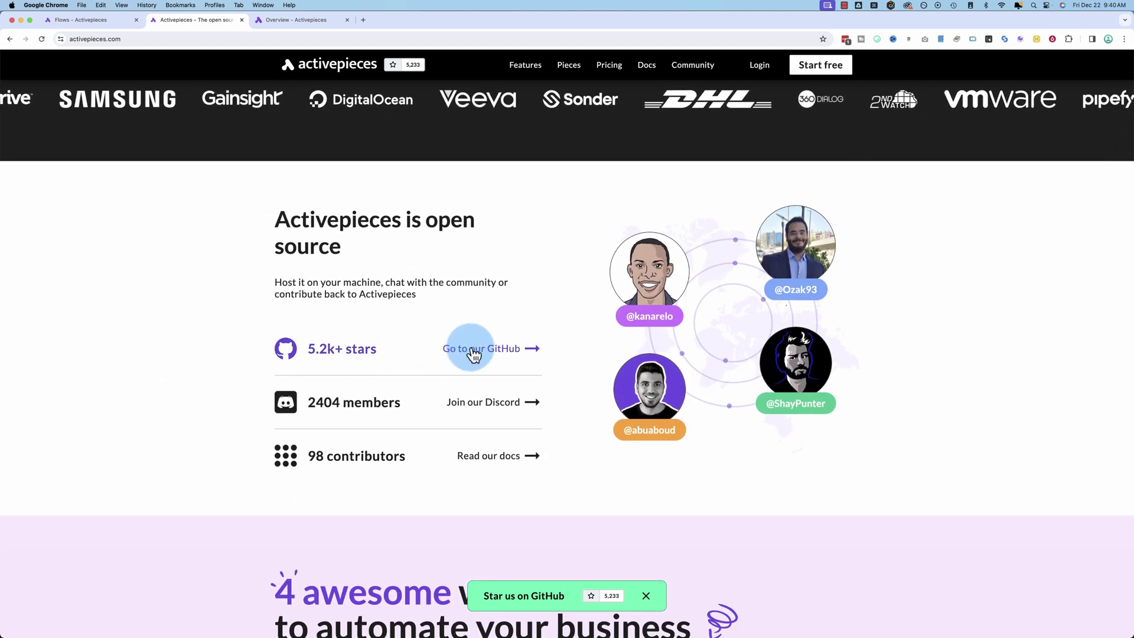
{"action": "left_click", "coordinate": [473, 351]}
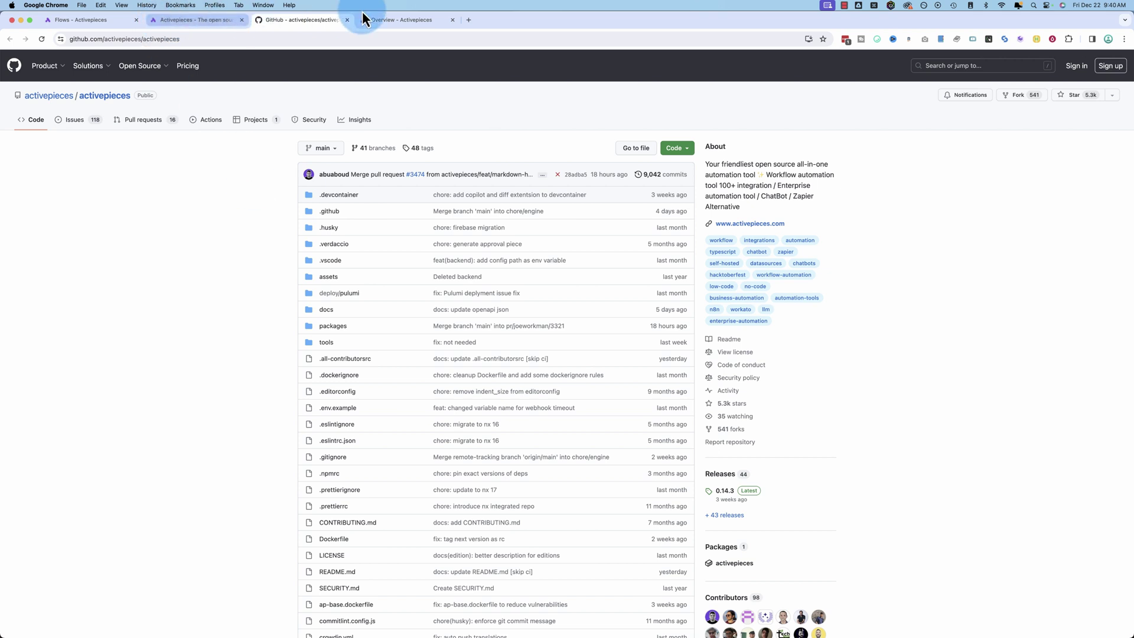
Switch to the 'Overview - Activepieces' docs tab listing the deployment options.
{"action": "left_click", "coordinate": [400, 22]}
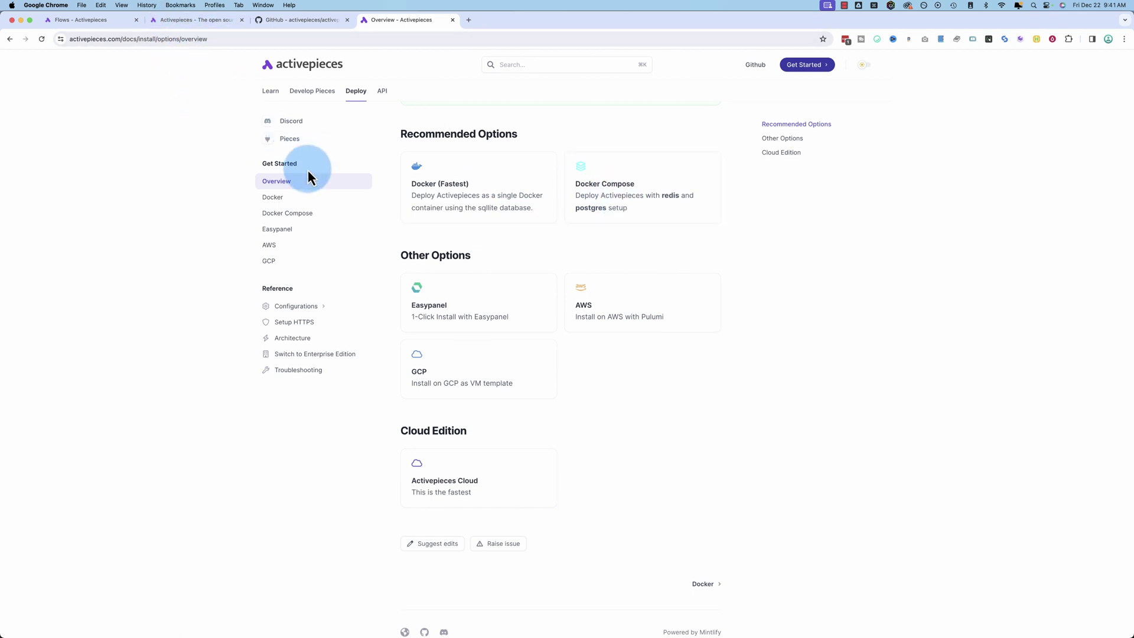
Pass through the activepieces.com tab, then return to the 'Flows - Activepieces' workspace tab.
{"action": "left_click", "coordinate": [181, 26]}
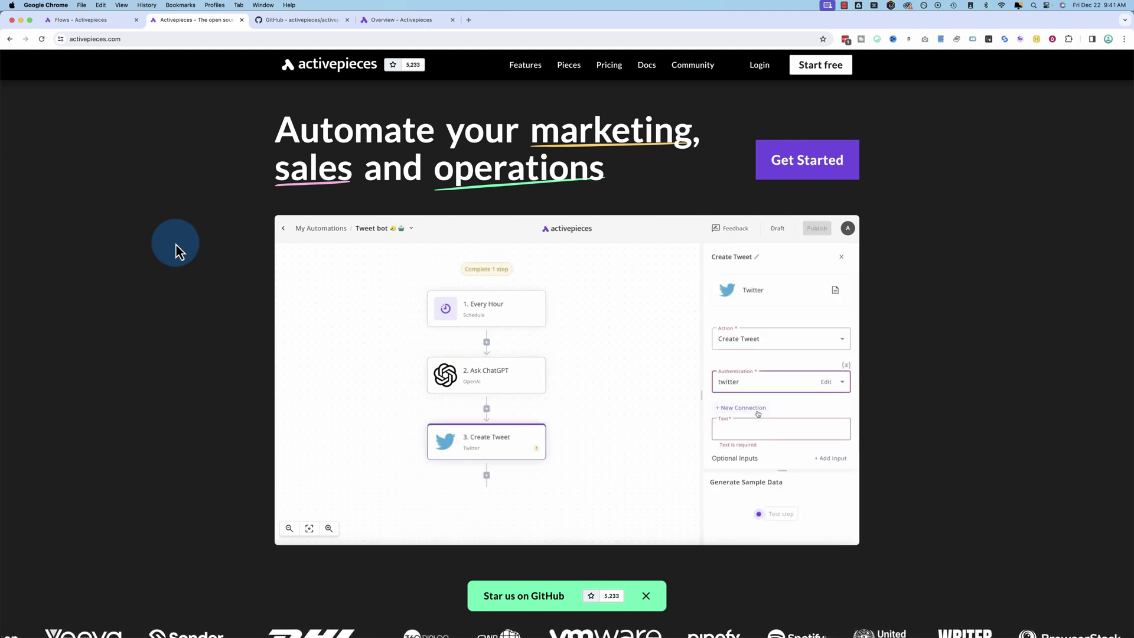
{"action": "left_click", "coordinate": [87, 23]}
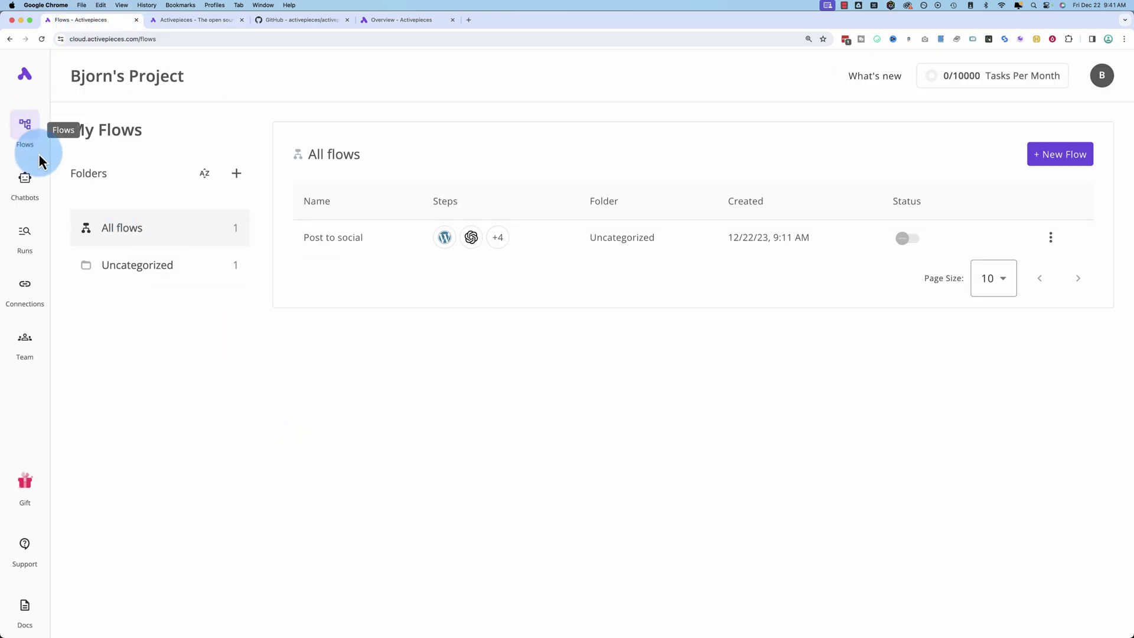
{"action": "left_click", "coordinate": [28, 201]}
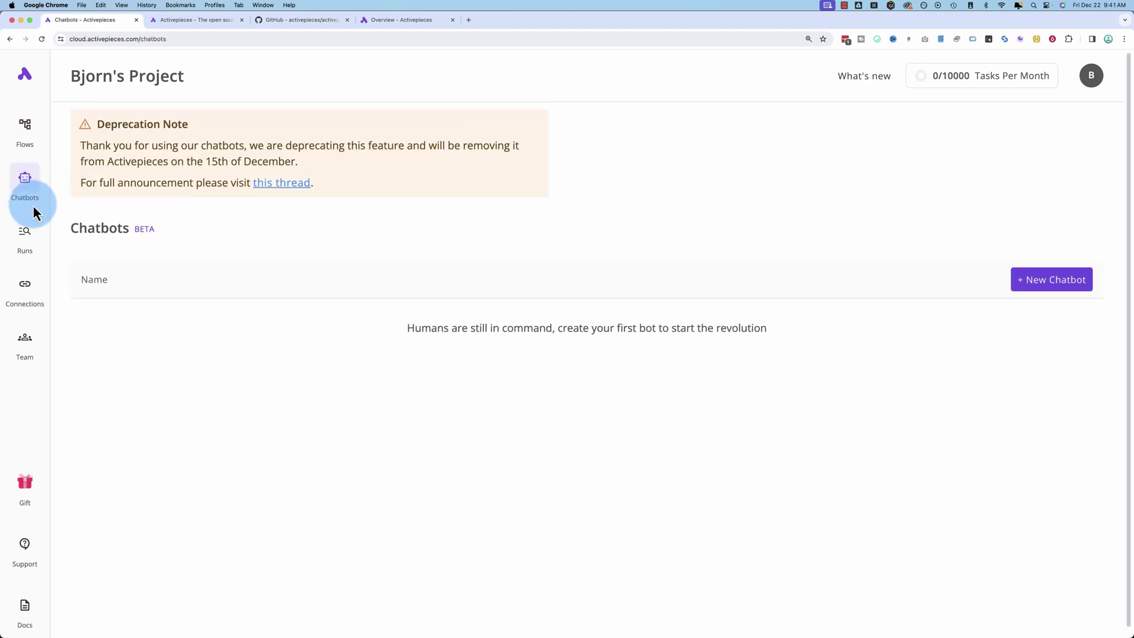
{"action": "left_click", "coordinate": [29, 242]}
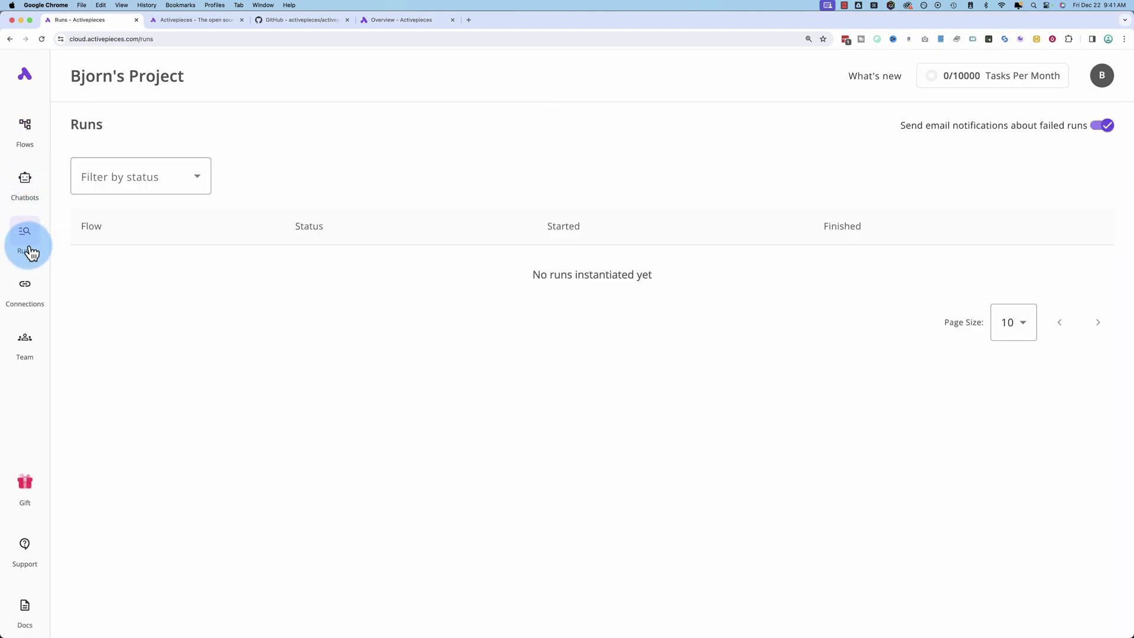
{"action": "left_click", "coordinate": [28, 288]}
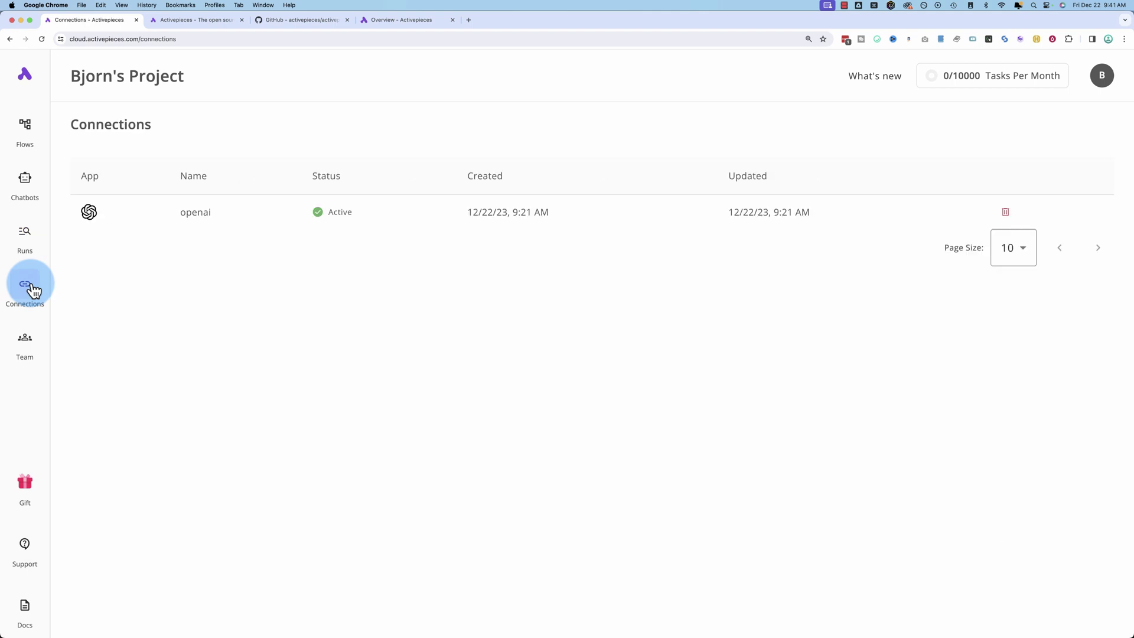
{"action": "left_click", "coordinate": [37, 359]}
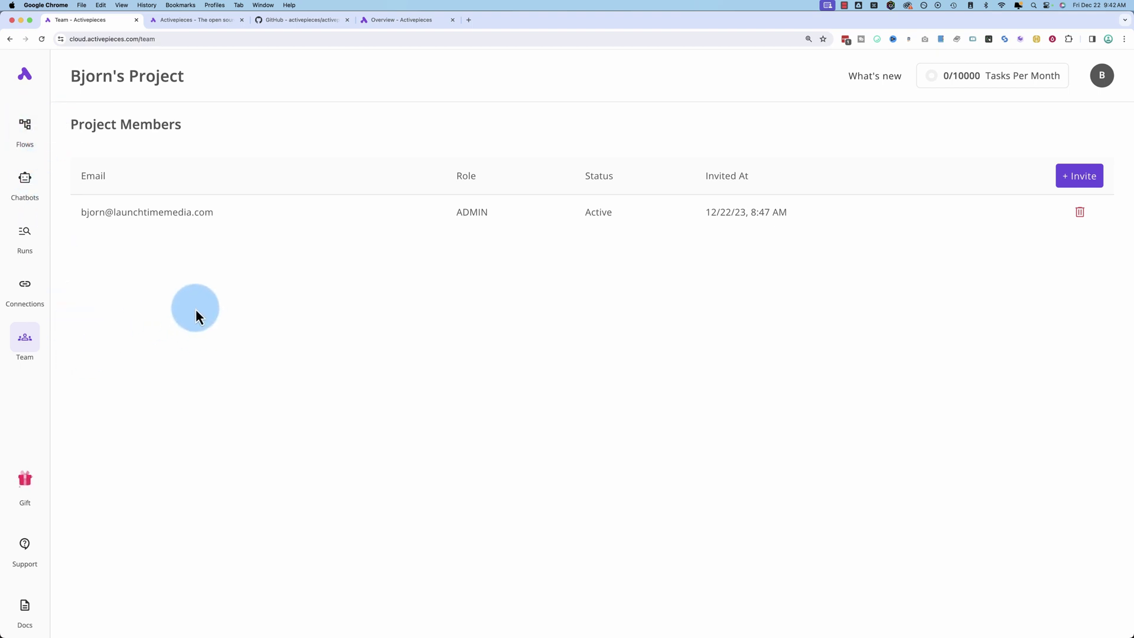
{"action": "left_click", "coordinate": [27, 137]}
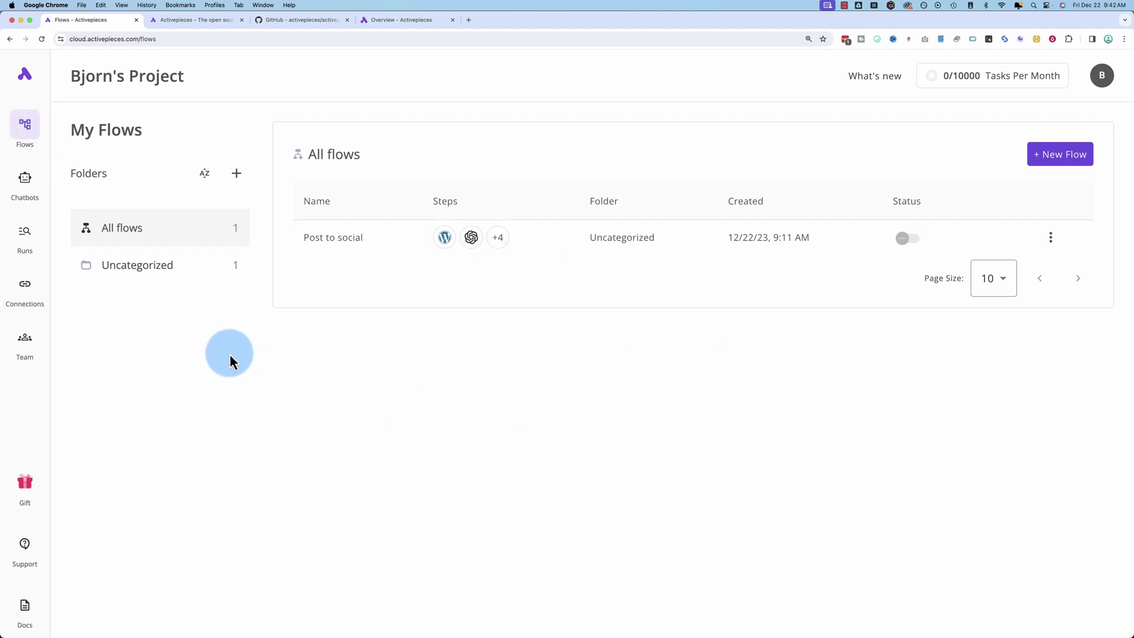
Create a new flow with '+ New Flow' and choose 'Start from scratch' instead of a template.
{"action": "left_click", "coordinate": [1063, 156]}
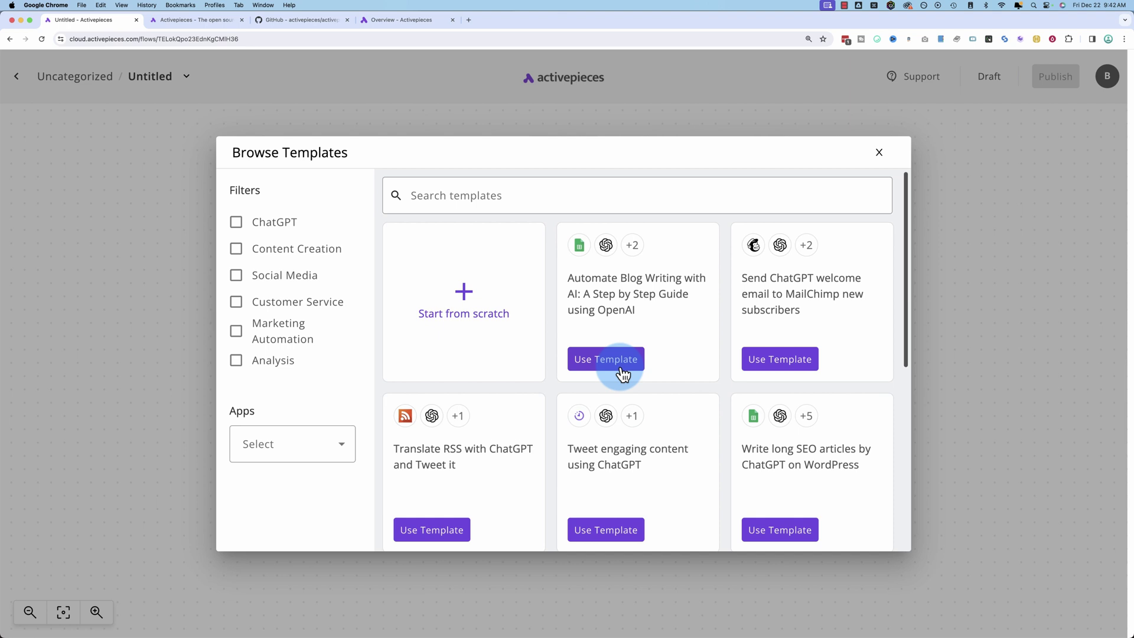
{"action": "left_click", "coordinate": [472, 290]}
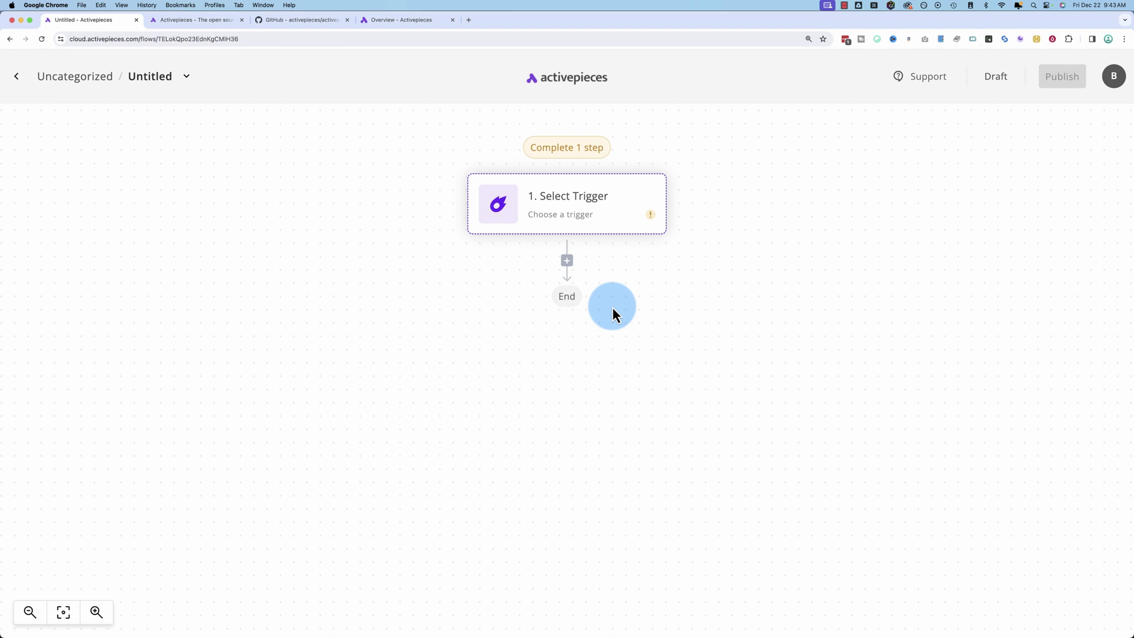
Search 'wor' in the trigger picker and select WordPress as the flow's trigger app.
{"action": "left_click", "coordinate": [561, 207]}
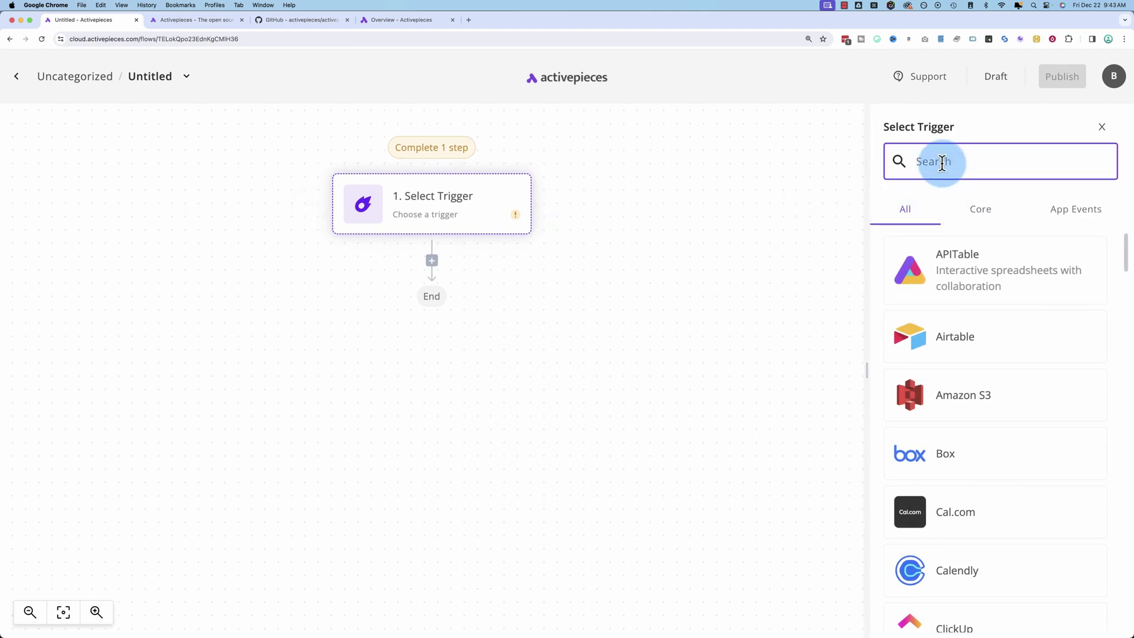
{"action": "type", "text": "wor"}
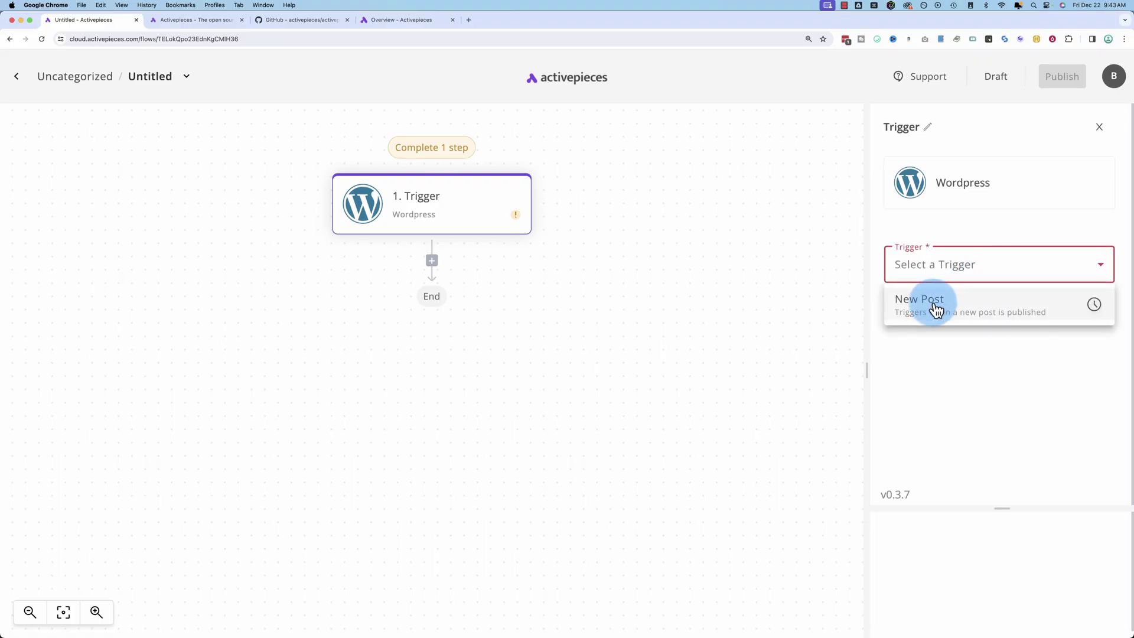
Set the WordPress trigger event to New Post, then review the new-connection form and cancel it.
{"action": "left_click", "coordinate": [933, 308]}
{"action": "left_click", "coordinate": [992, 326]}
{"action": "left_click", "coordinate": [979, 359]}
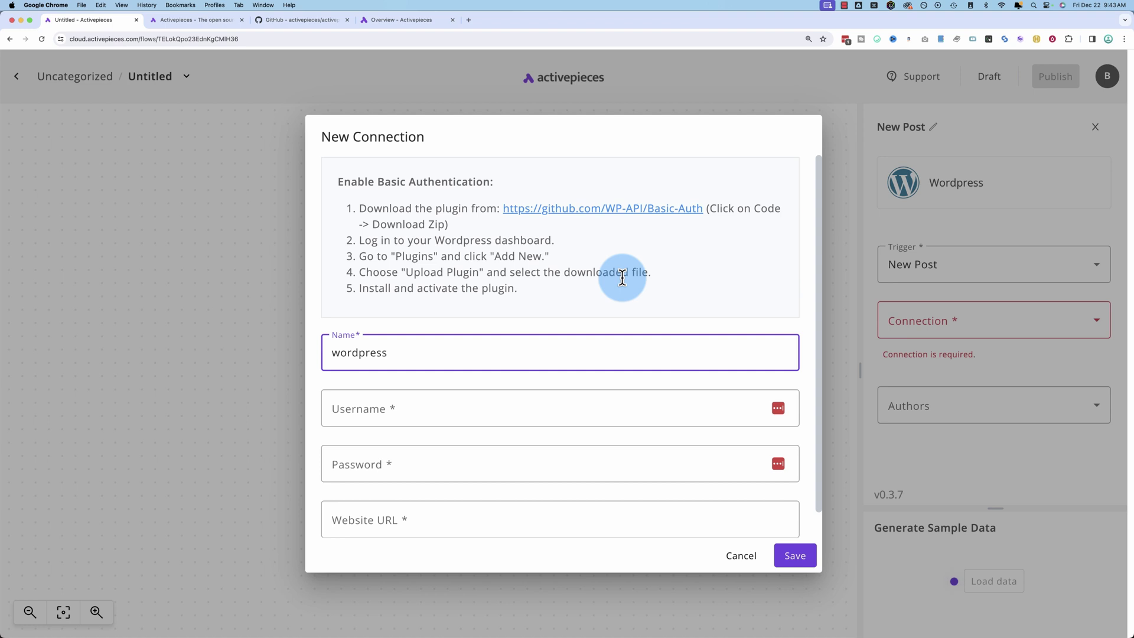
{"action": "scroll", "coordinate": [341, 324], "scroll_direction": "down", "scroll_amount": 1}
{"action": "double_click", "coordinate": [352, 321]}
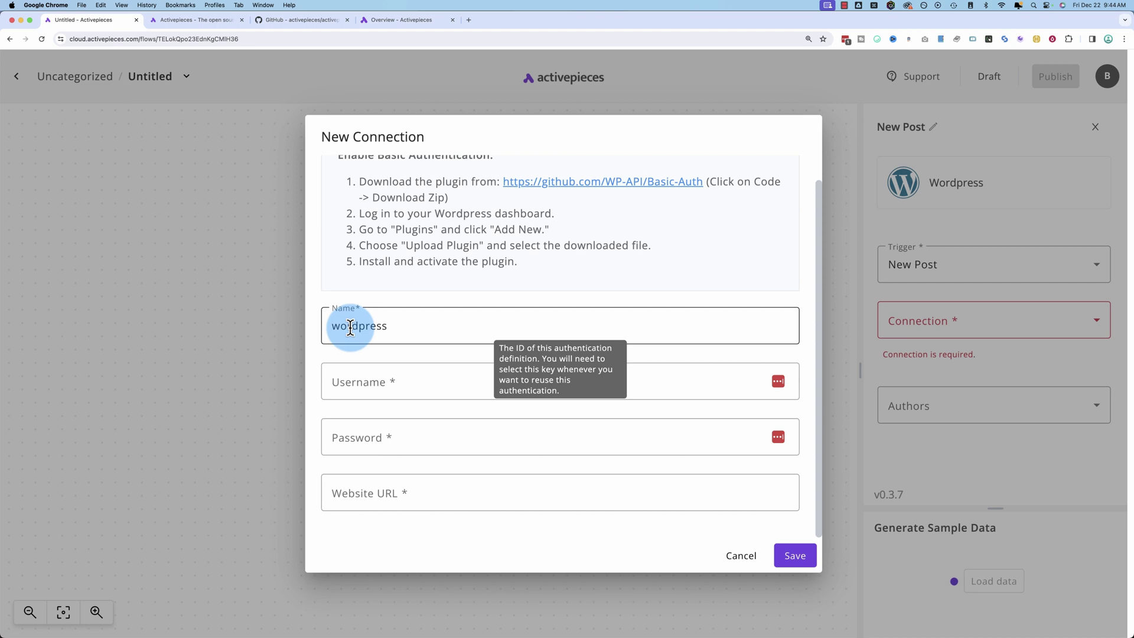
{"action": "double_click", "coordinate": [350, 326]}
{"action": "left_click", "coordinate": [354, 327]}
{"action": "left_click", "coordinate": [383, 380]}
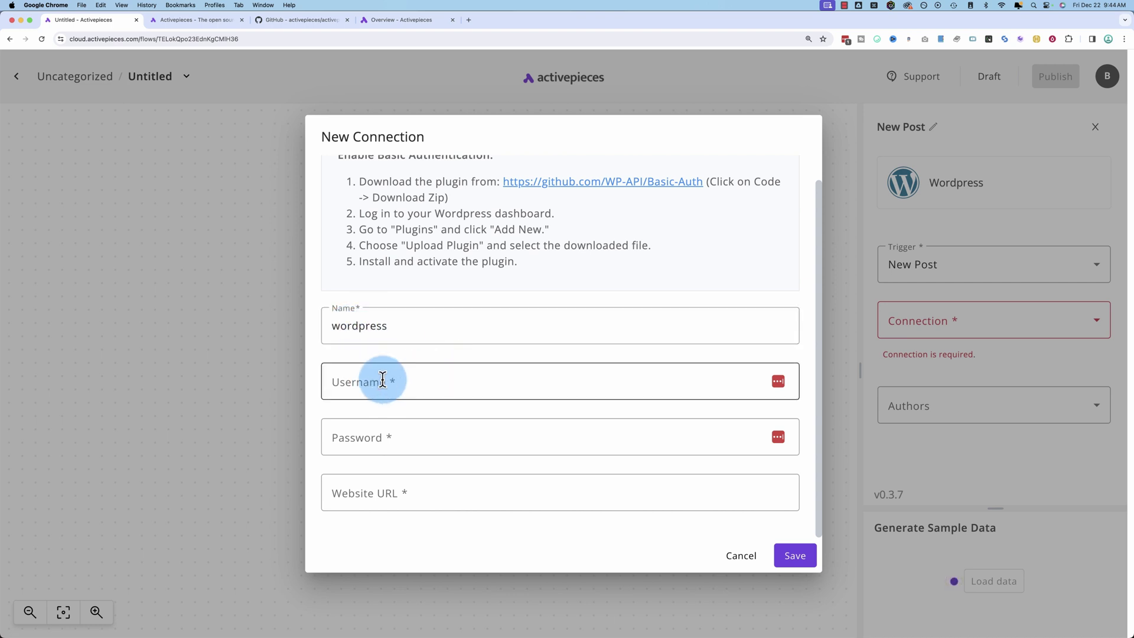
{"action": "left_click", "coordinate": [381, 440]}
{"action": "left_click", "coordinate": [424, 502]}
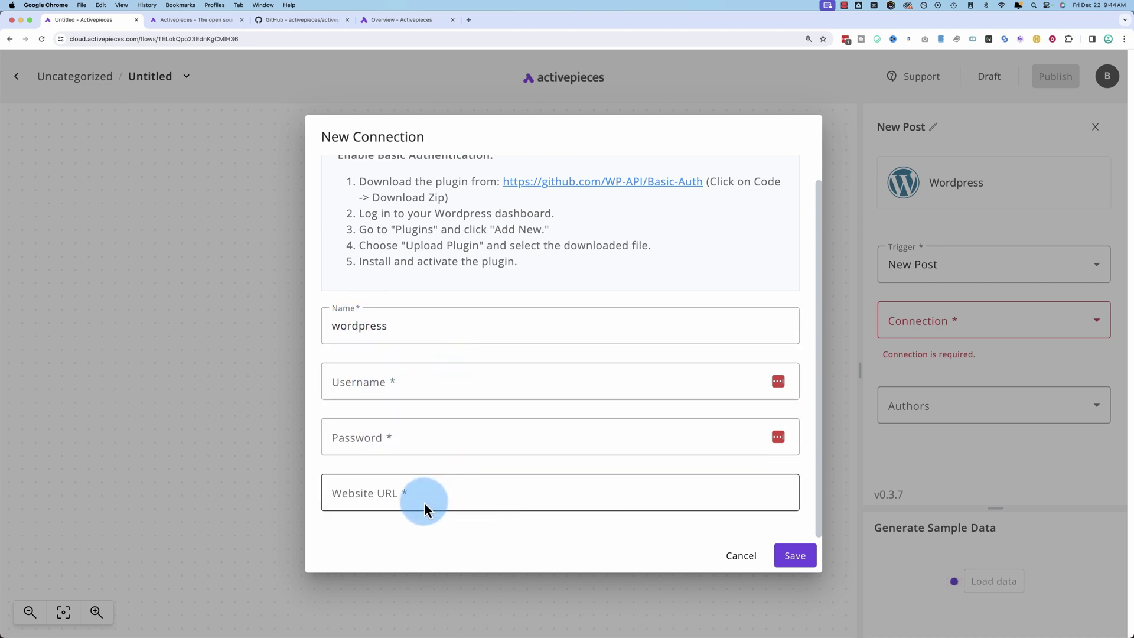
{"action": "left_click", "coordinate": [565, 543]}
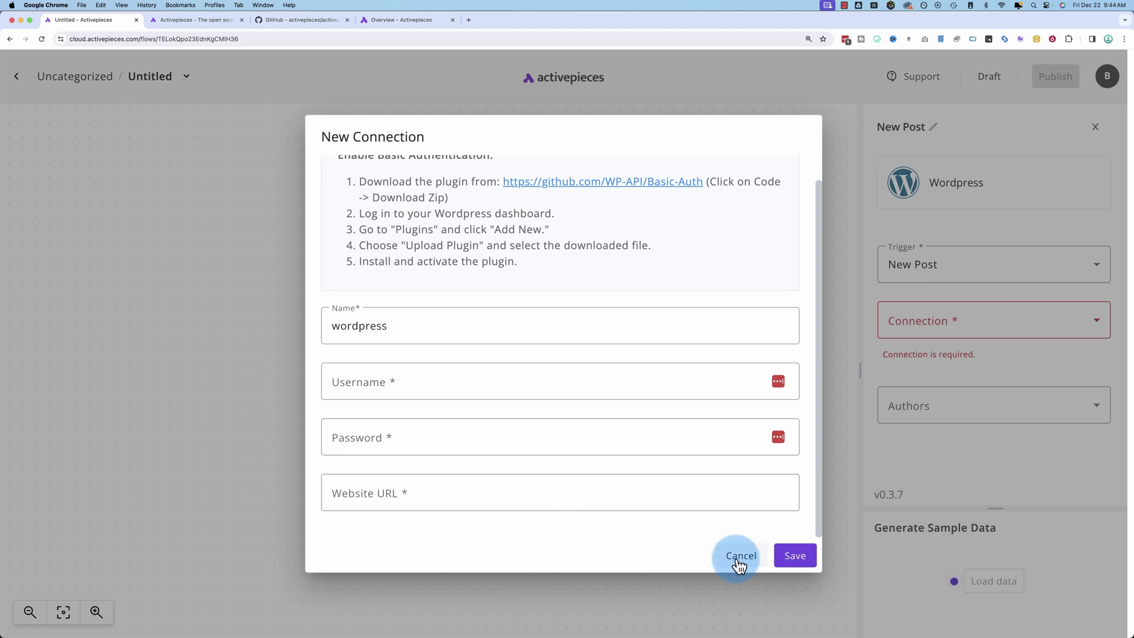
{"action": "left_click", "coordinate": [739, 557]}
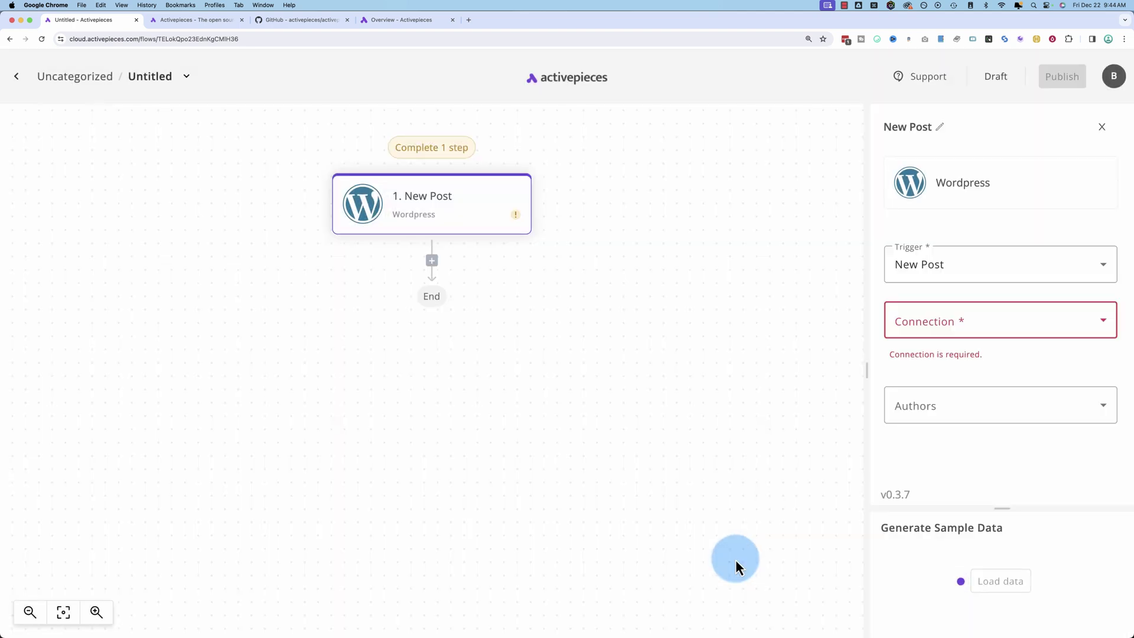
Add an OpenAI step after the New Post trigger with the Ask ChatGPT action.
{"action": "left_click", "coordinate": [432, 265]}
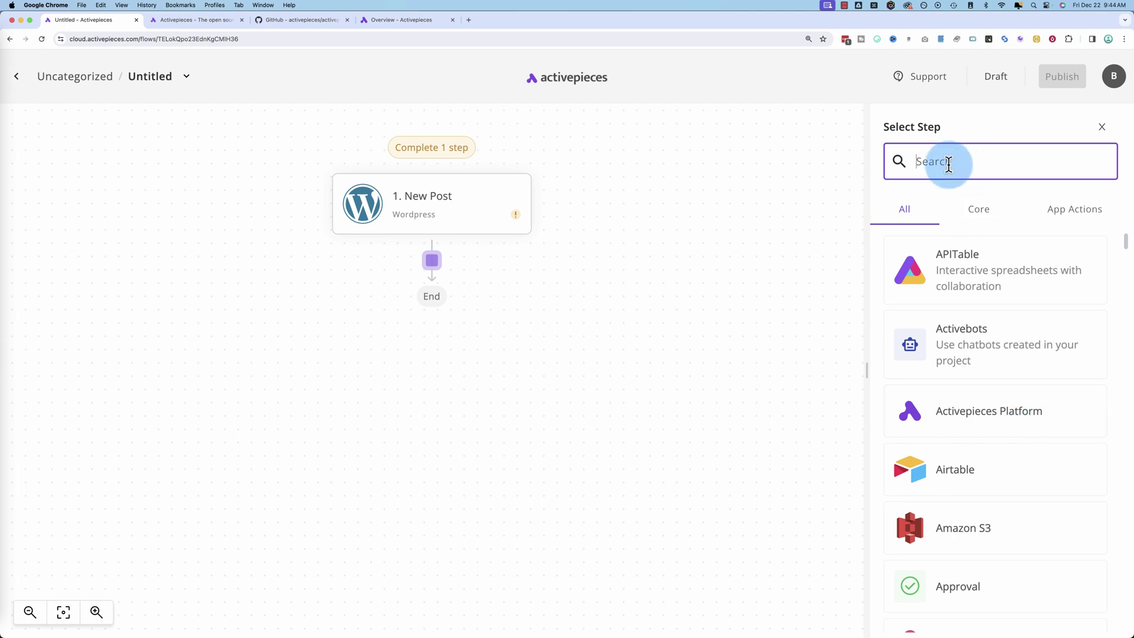
{"action": "type", "text": "chat"}
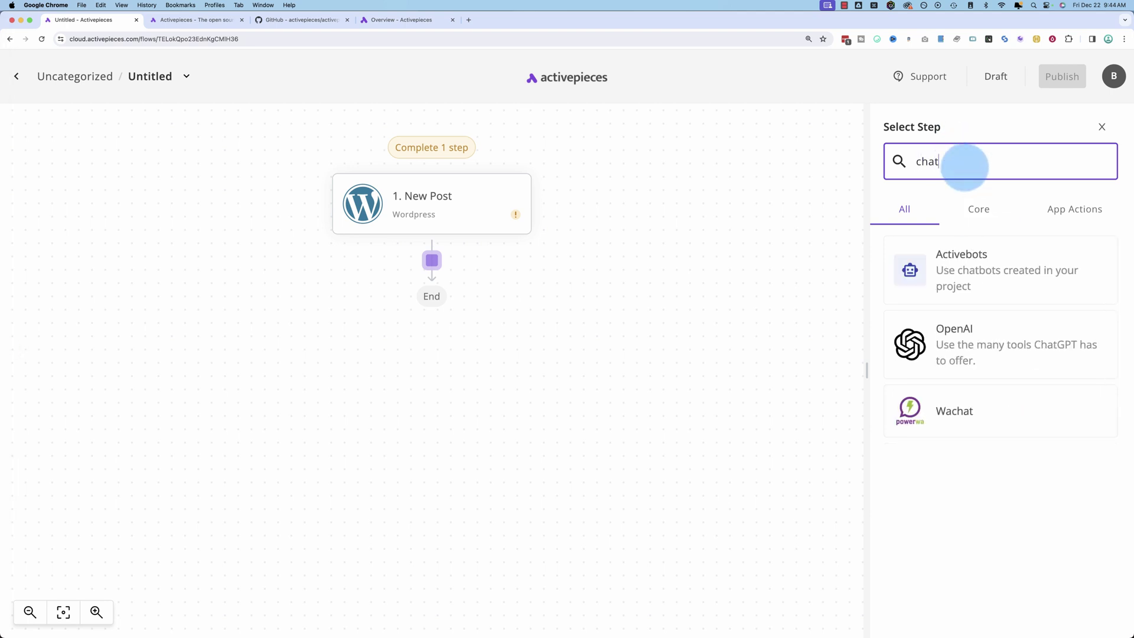
{"action": "left_click", "coordinate": [964, 348]}
{"action": "left_click", "coordinate": [922, 289]}
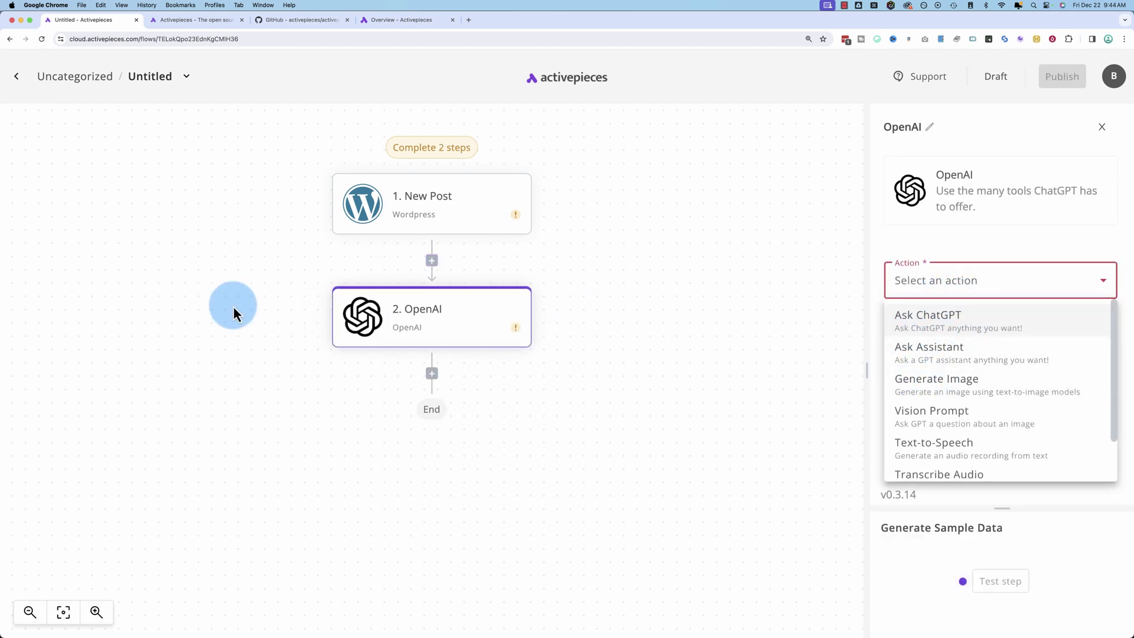
{"action": "left_click", "coordinate": [958, 328]}
Use the existing openai connection and the text-davinci-003 model for Ask ChatGPT.
{"action": "scroll", "coordinate": [954, 331], "scroll_direction": "down", "scroll_amount": 2}
{"action": "left_click", "coordinate": [948, 256]}
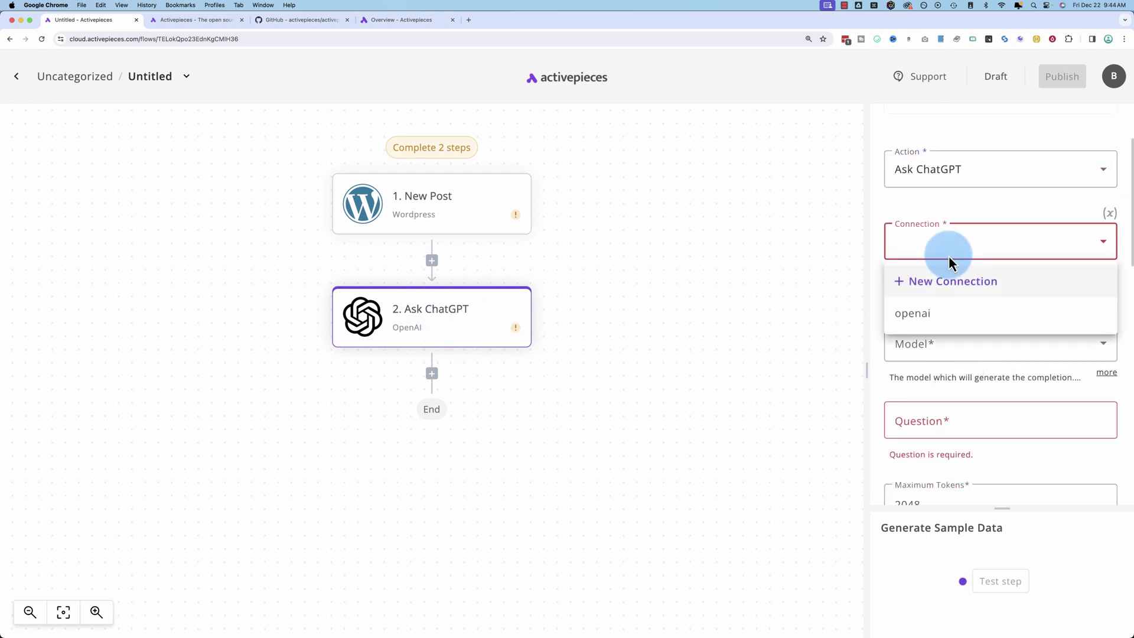
{"action": "left_click", "coordinate": [946, 313]}
{"action": "scroll", "coordinate": [973, 285], "scroll_direction": "down", "scroll_amount": 1}
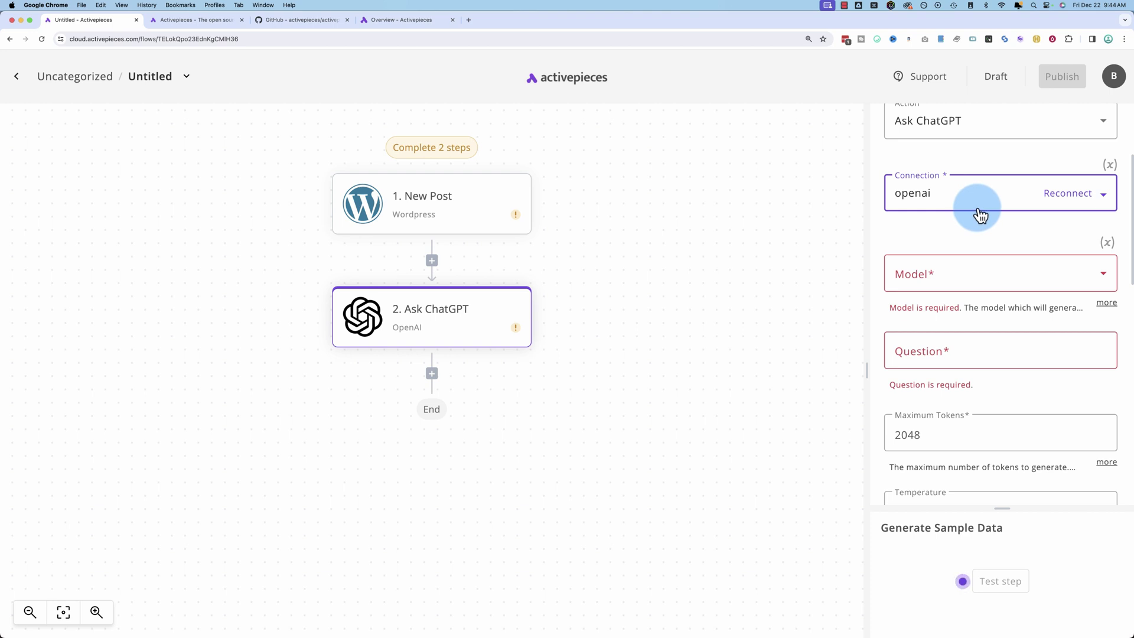
{"action": "left_click", "coordinate": [974, 273]}
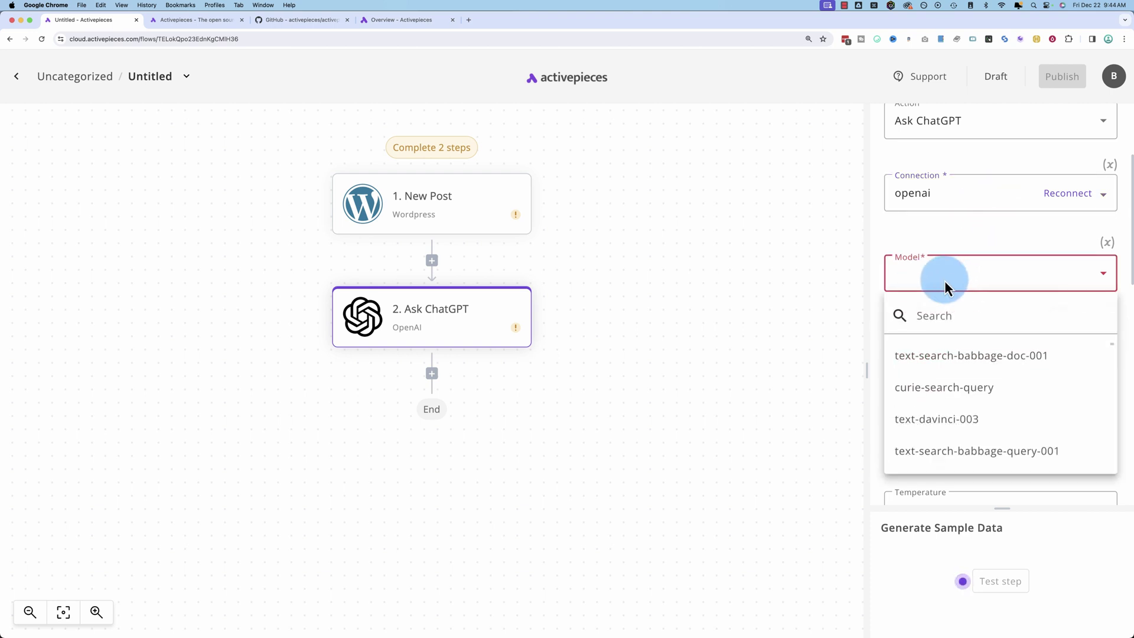
{"action": "left_click", "coordinate": [945, 417]}
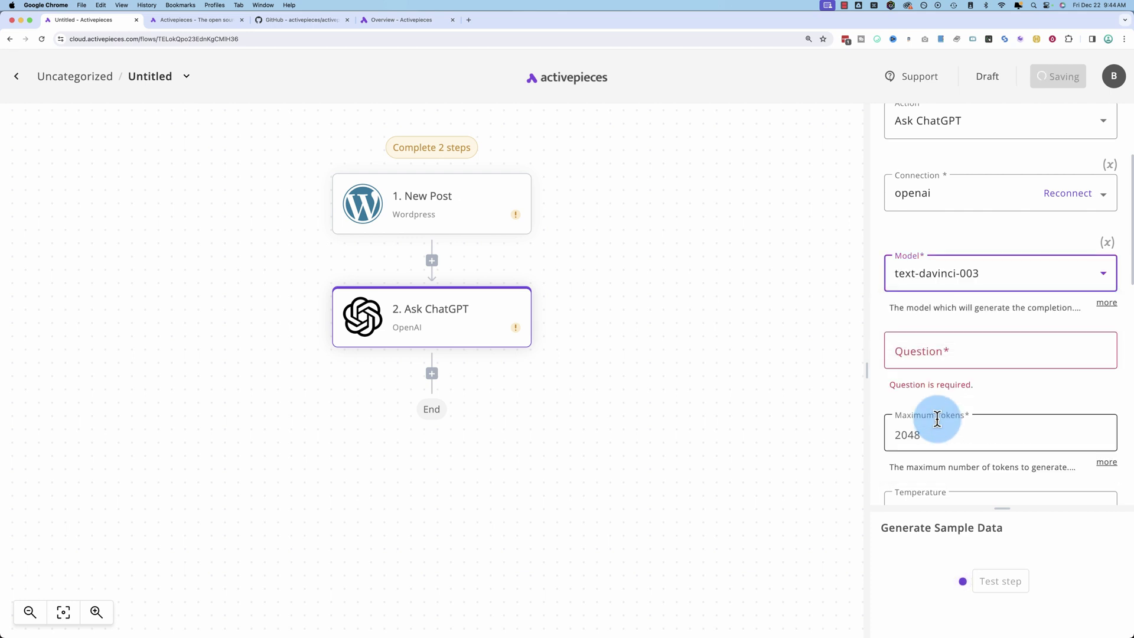
Paste the prompt turning the blog post into an X post into Question, checking New Post data.
{"action": "scroll", "coordinate": [982, 385], "scroll_direction": "down", "scroll_amount": 1}
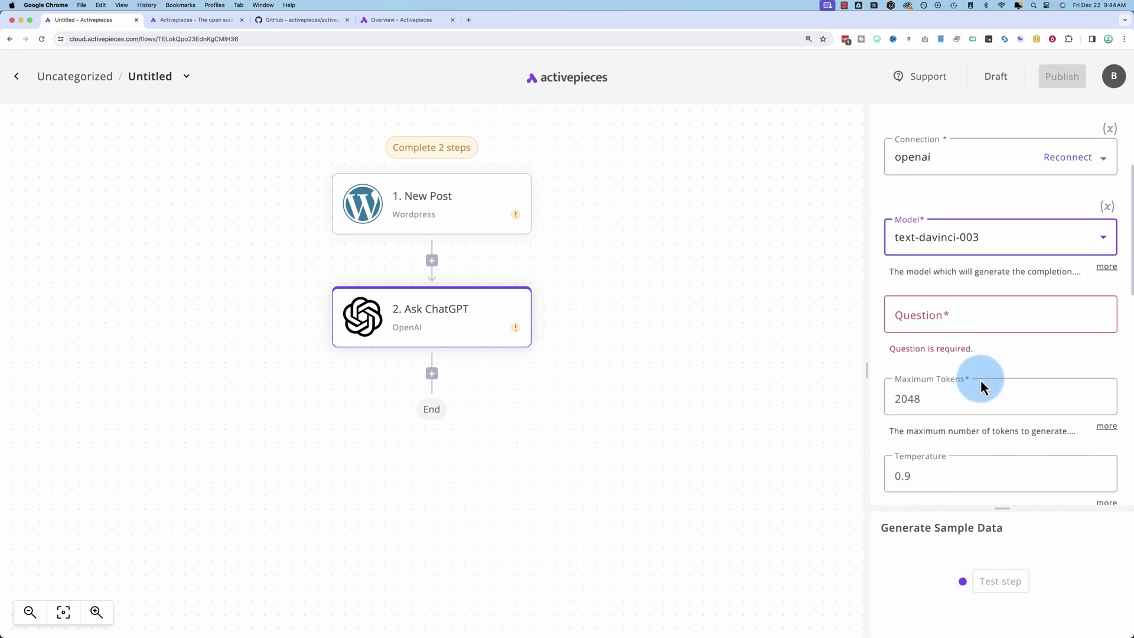
{"action": "left_click", "coordinate": [941, 310]}
{"action": "type", "text": "Please turn this blog post into a social media post for X:"}
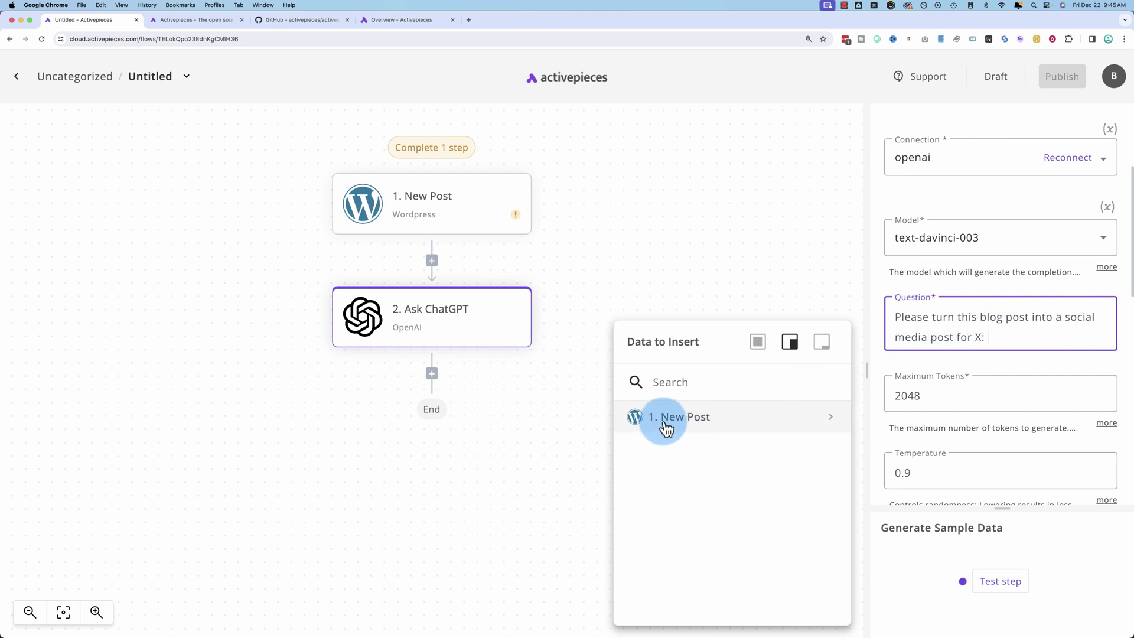
{"action": "left_click", "coordinate": [695, 418]}
{"action": "left_click", "coordinate": [736, 507]}
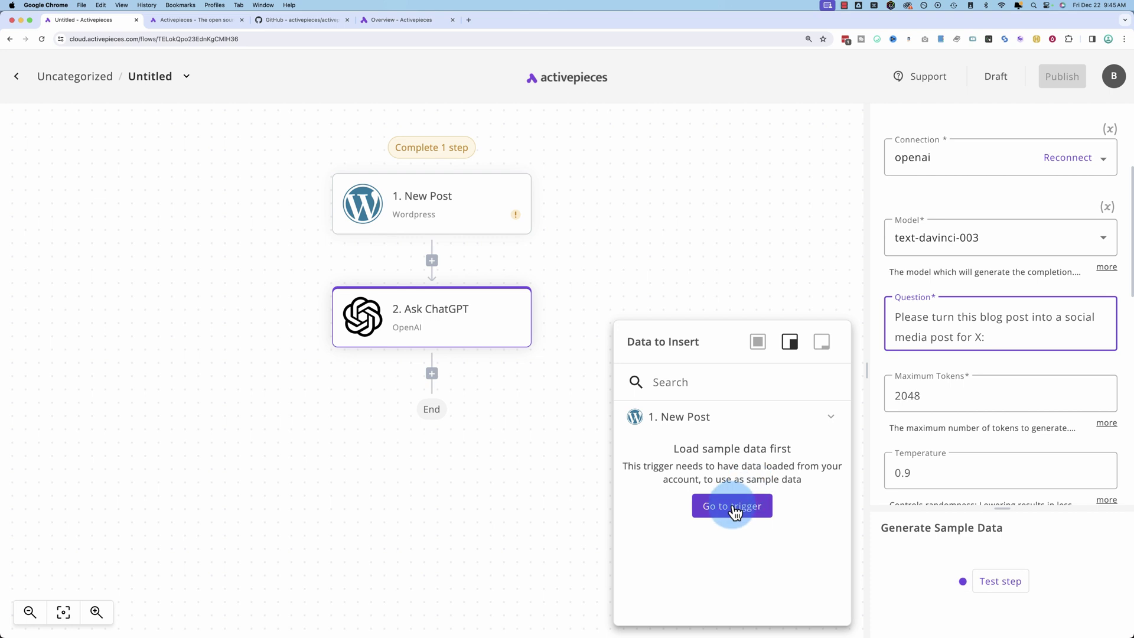
{"action": "mouse_move", "coordinate": [434, 208]}
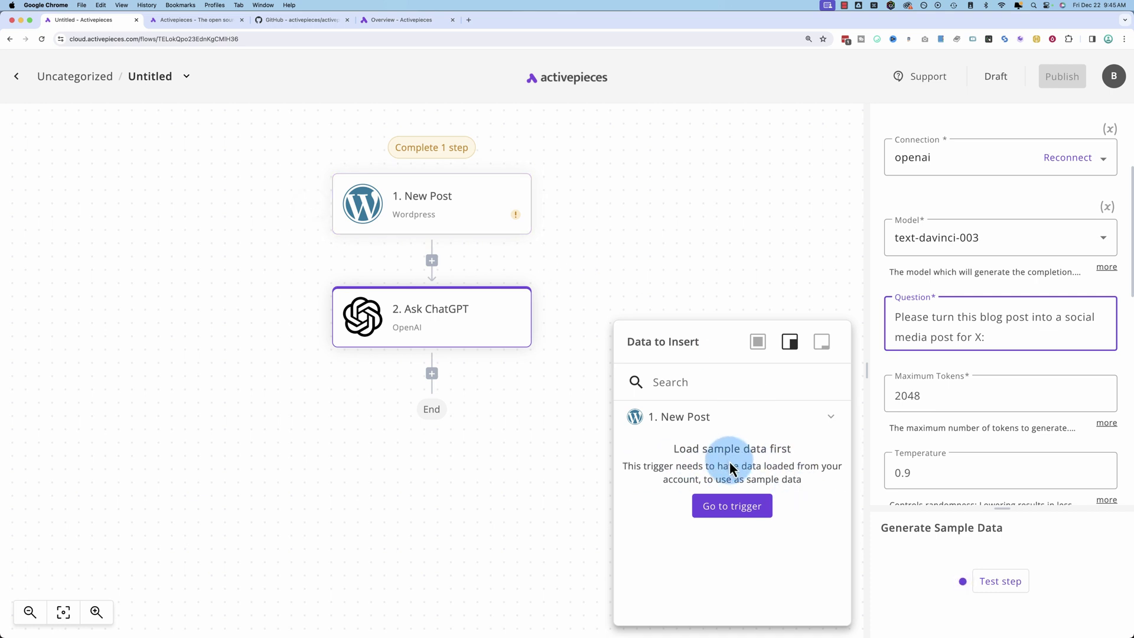
{"action": "left_click", "coordinate": [1003, 337]}
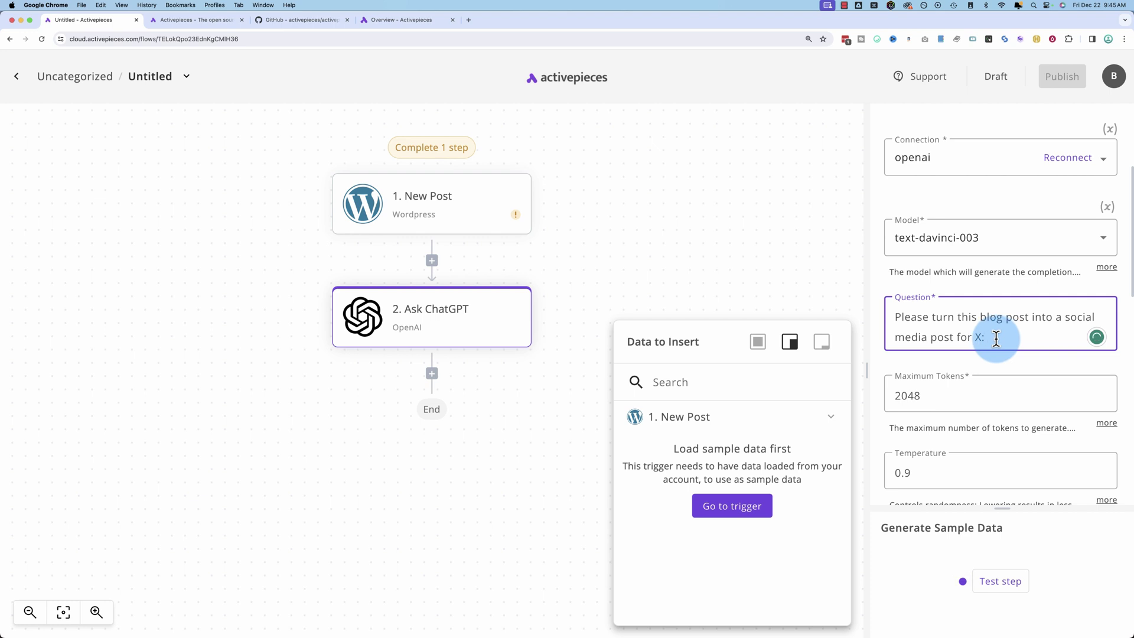
{"action": "scroll", "coordinate": [985, 375], "scroll_direction": "down", "scroll_amount": 10}
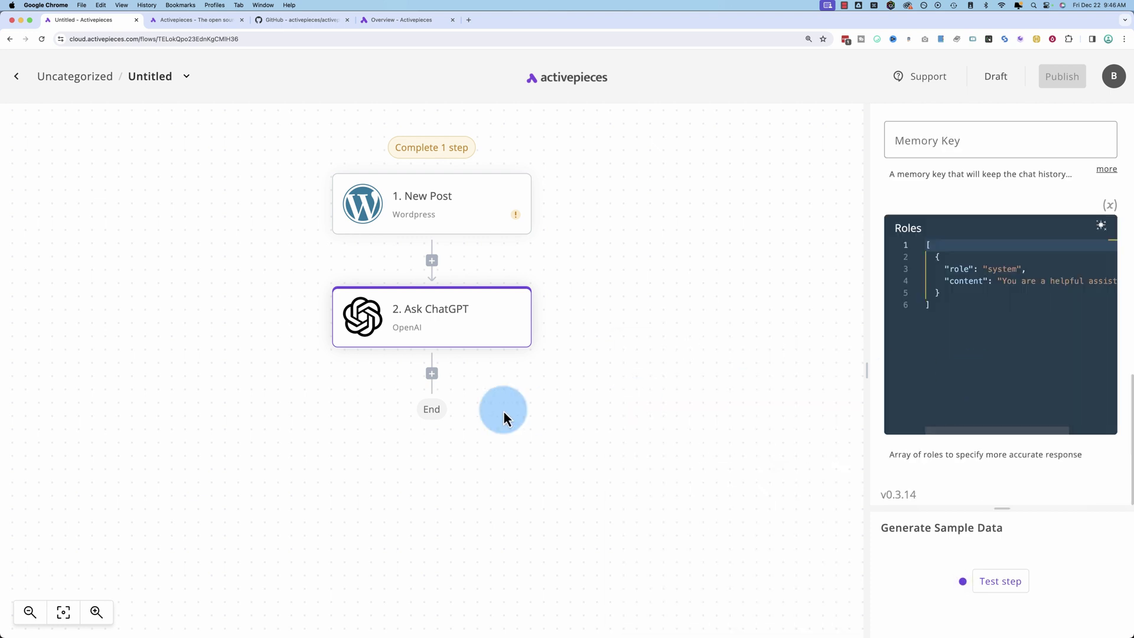
Add a Twitter step with the Create Tweet action after Ask ChatGPT.
{"action": "left_click", "coordinate": [432, 374]}
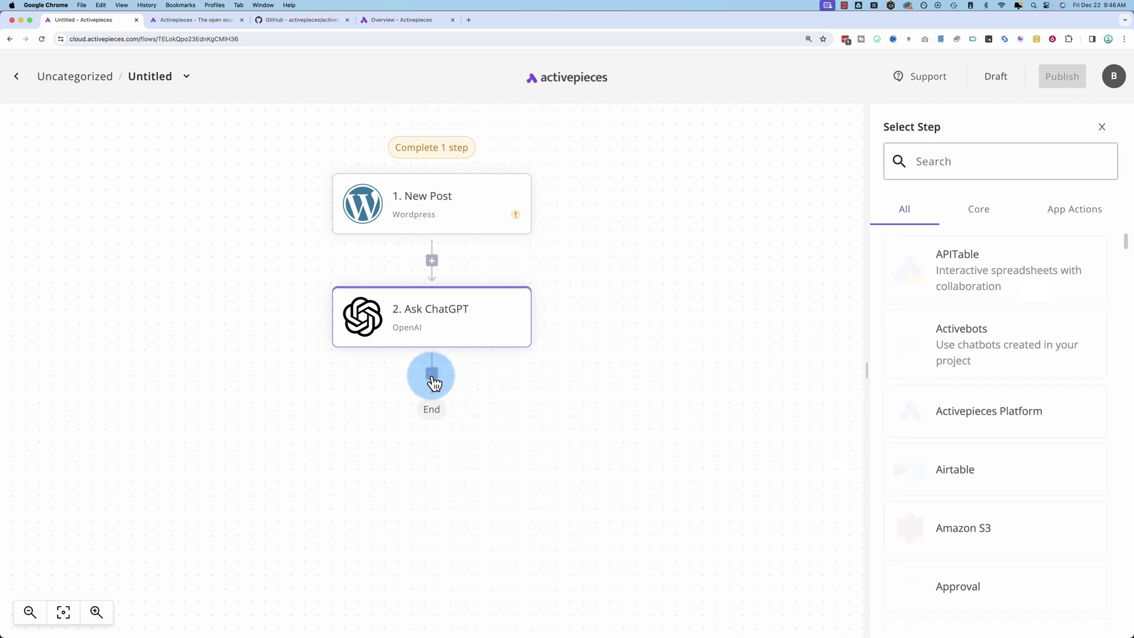
{"action": "left_click", "coordinate": [933, 155]}
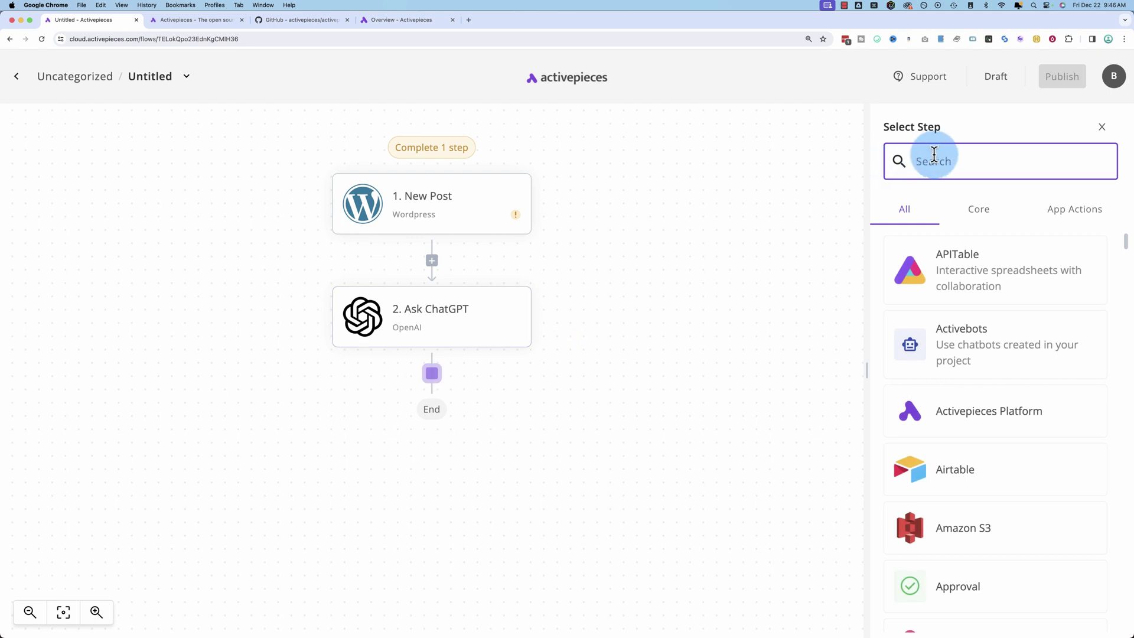
{"action": "type", "text": "tw"}
{"action": "left_click", "coordinate": [928, 272]}
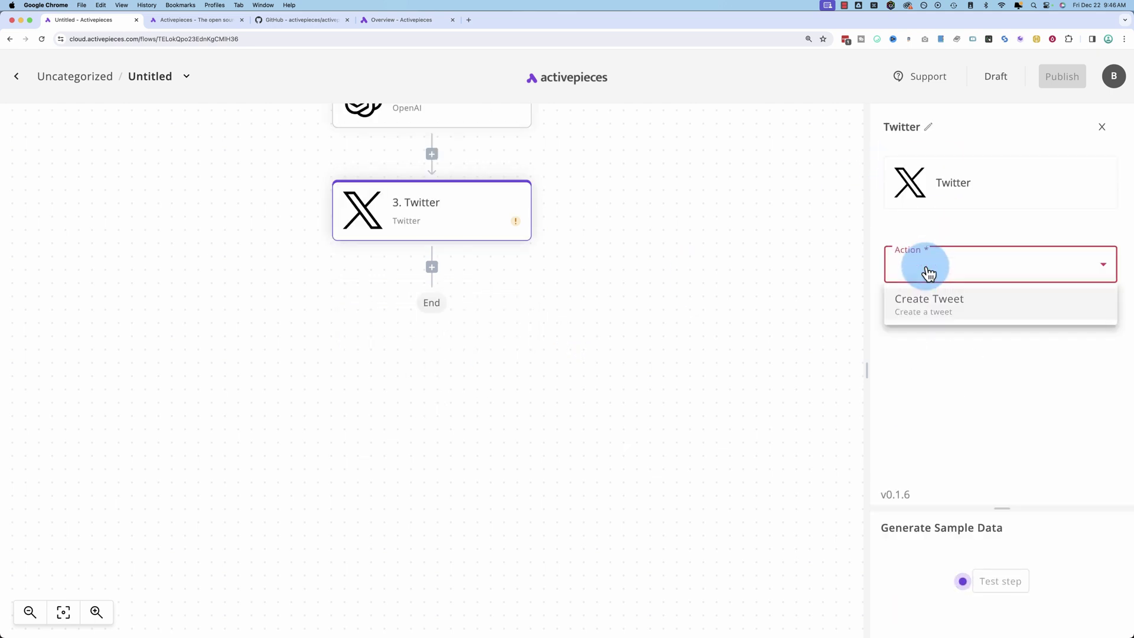
{"action": "left_click", "coordinate": [969, 305]}
{"action": "scroll", "coordinate": [612, 335], "scroll_direction": "up", "scroll_amount": 3}
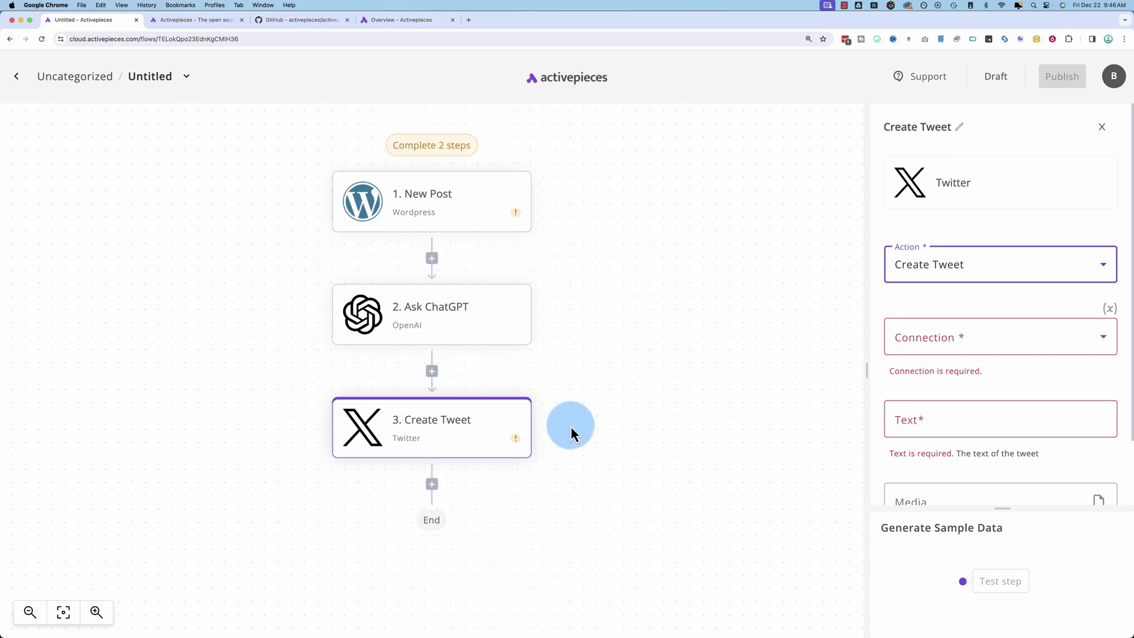
Duplicate the Create Tweet step, then delete the duplicate copy.
{"action": "left_click", "coordinate": [519, 443]}
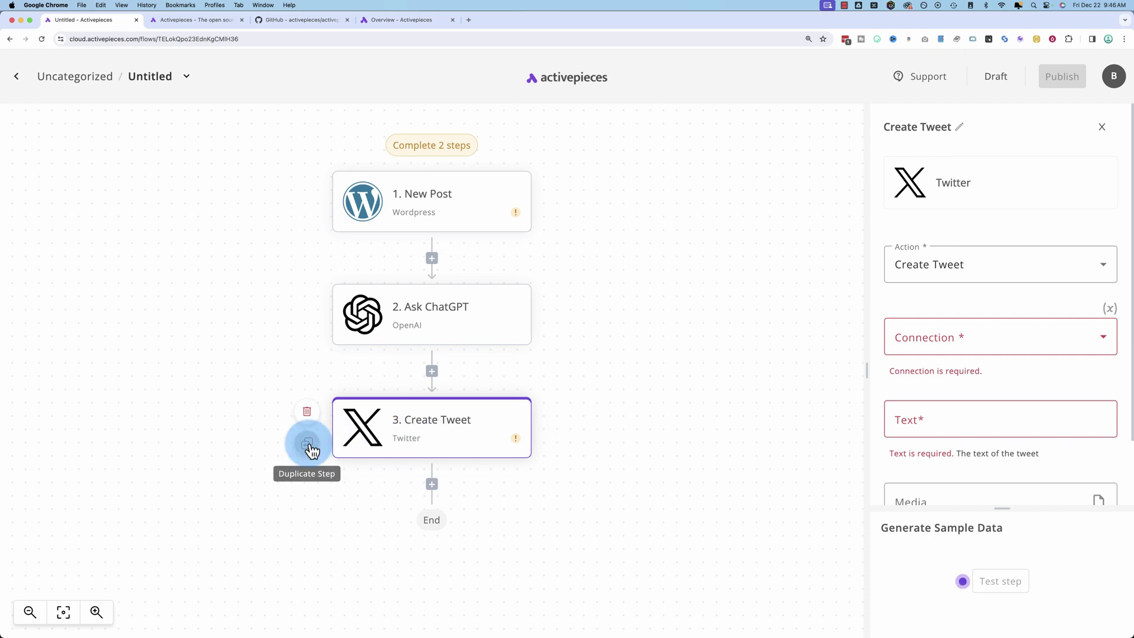
{"action": "left_click", "coordinate": [307, 445]}
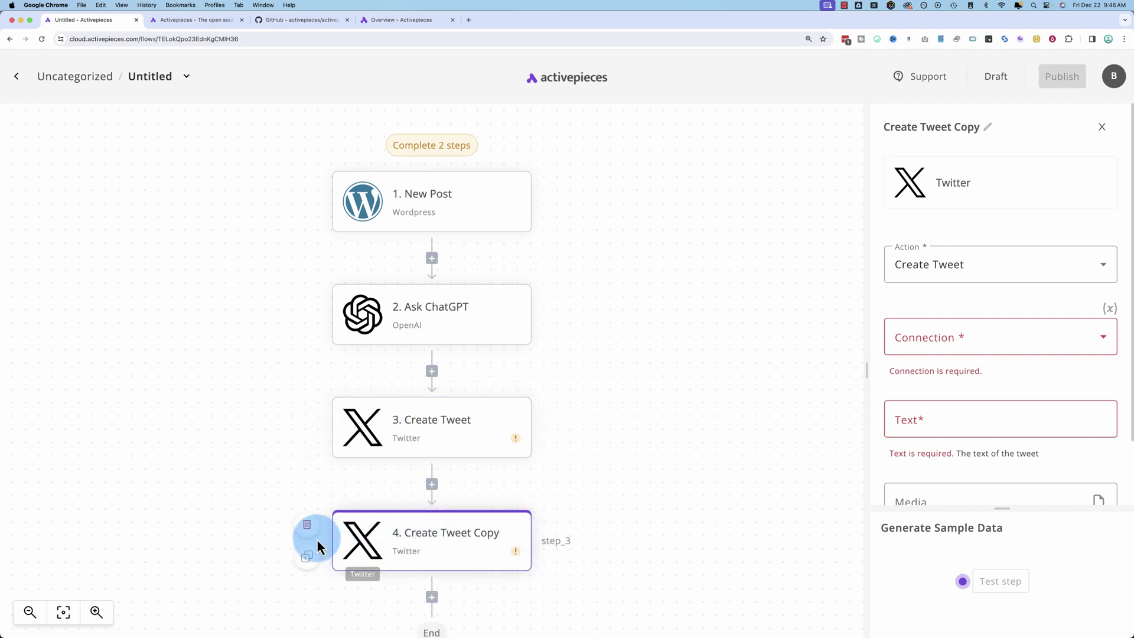
{"action": "left_click", "coordinate": [306, 524]}
{"action": "left_click", "coordinate": [649, 382]}
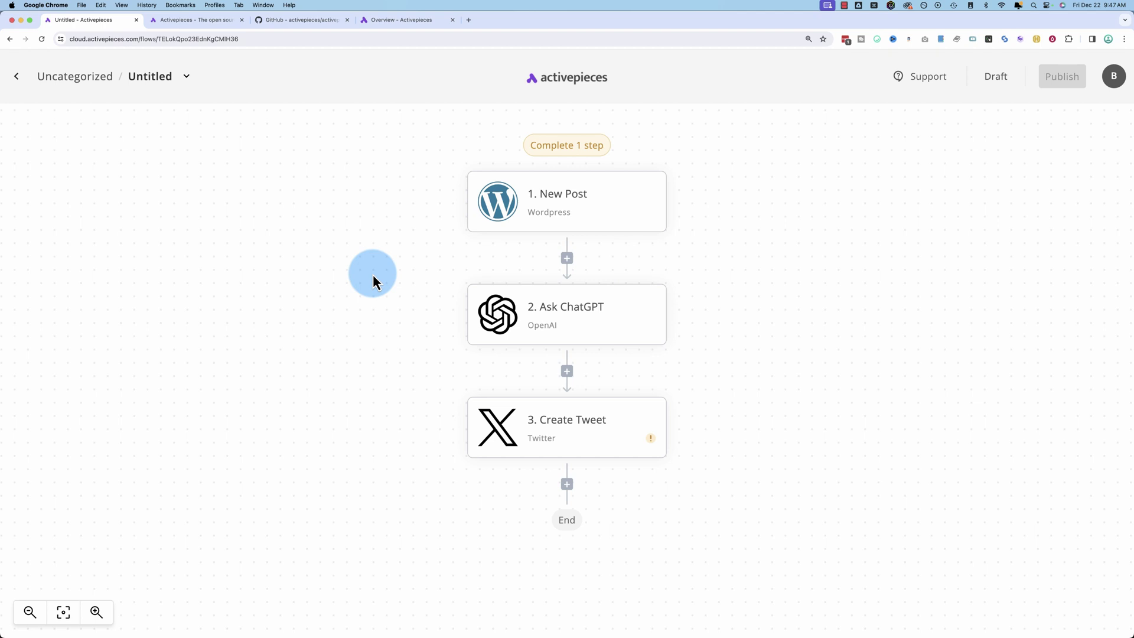
Add a Slack step after Create Tweet, browsing its actions without choosing one.
{"action": "left_click", "coordinate": [567, 484]}
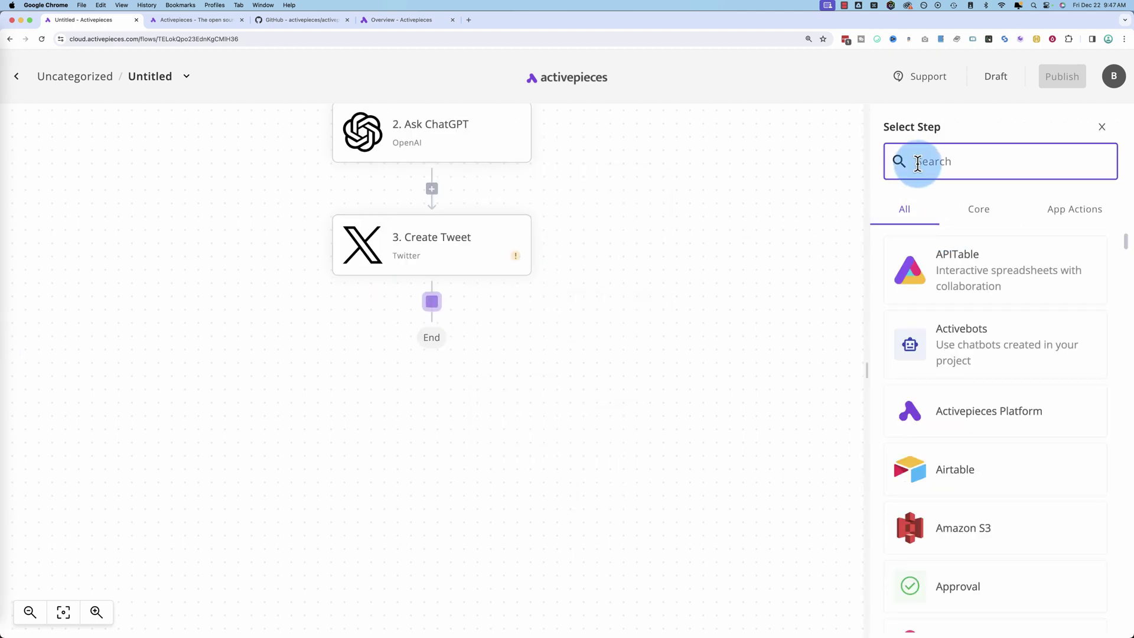
{"action": "type", "text": "slack"}
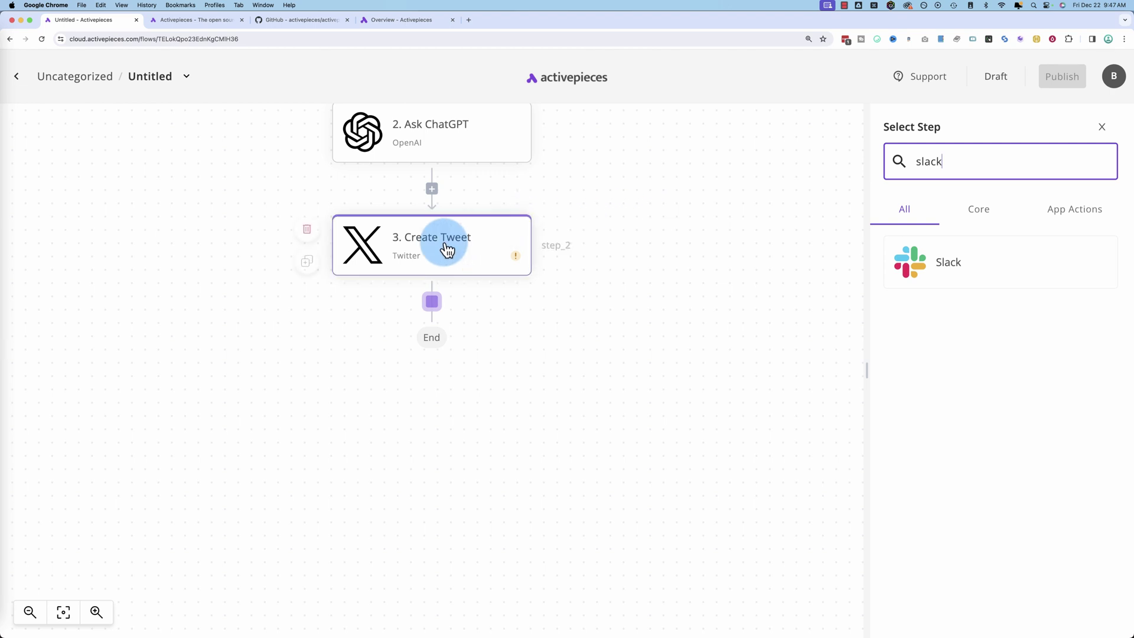
{"action": "left_click", "coordinate": [1003, 260]}
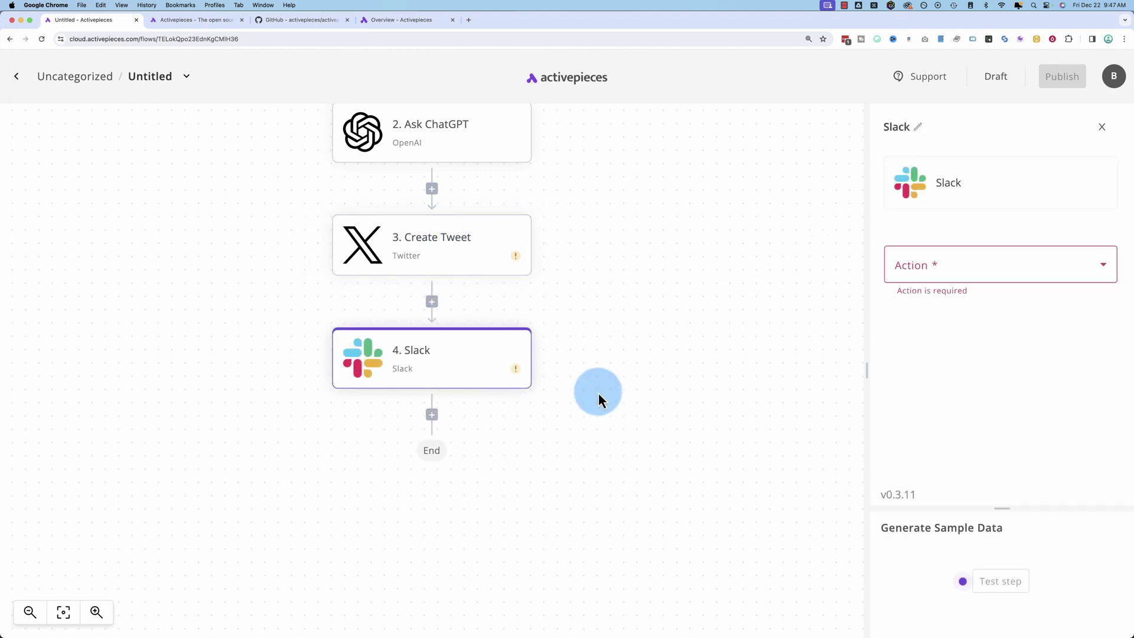
{"action": "left_click", "coordinate": [962, 281]}
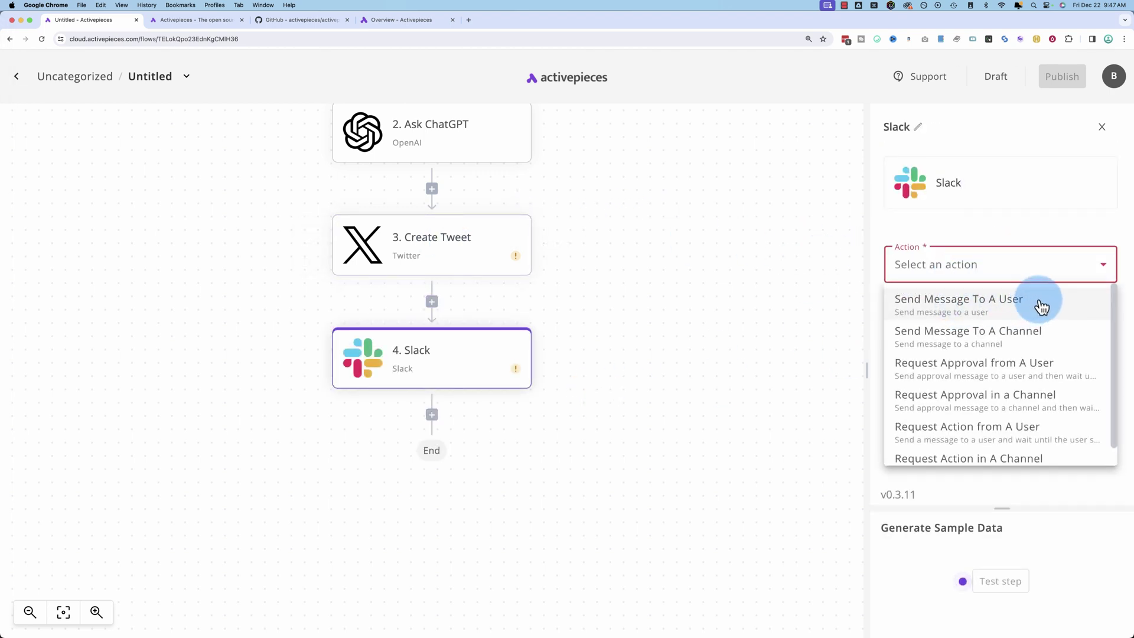
{"action": "scroll", "coordinate": [1037, 351], "scroll_direction": "down", "scroll_amount": 1}
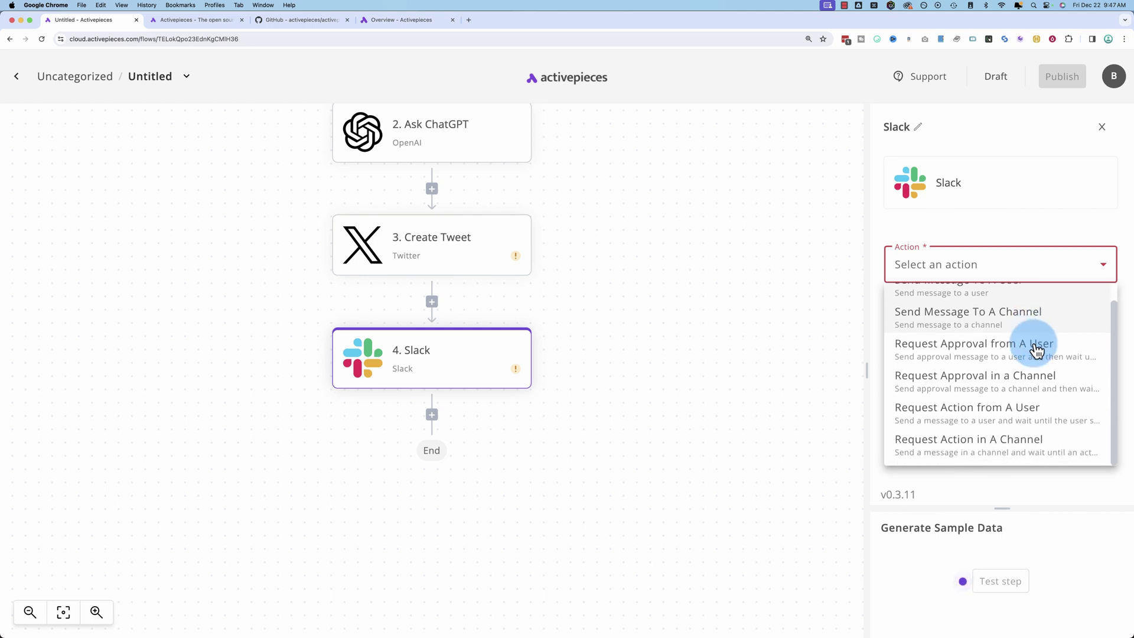
{"action": "scroll", "coordinate": [1037, 351], "scroll_direction": "up", "scroll_amount": 1}
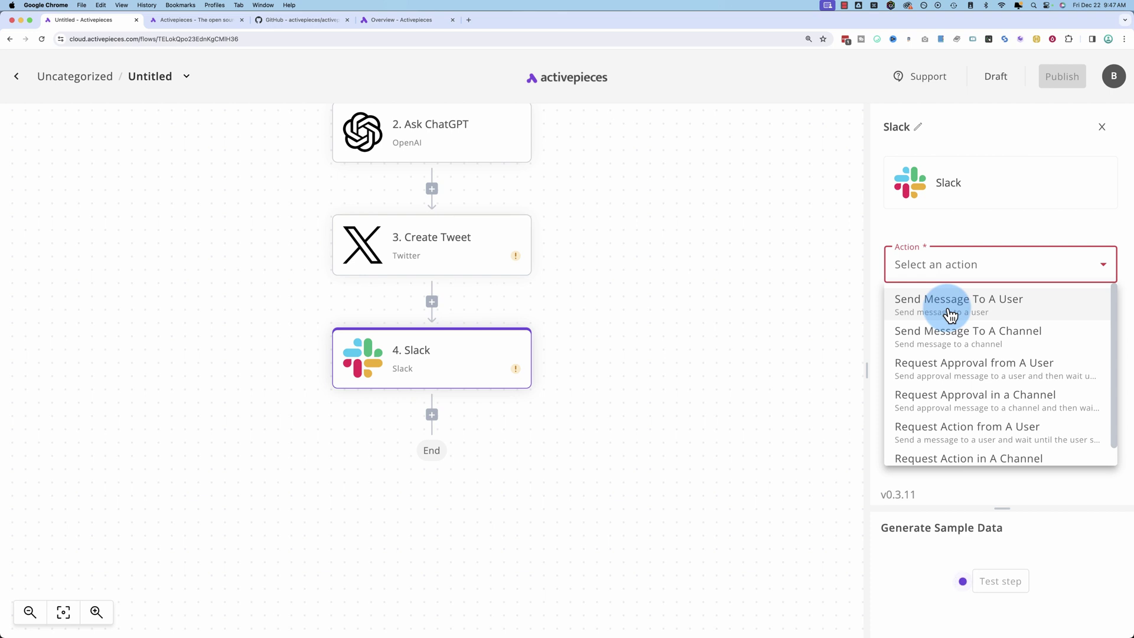
{"action": "left_click", "coordinate": [881, 274]}
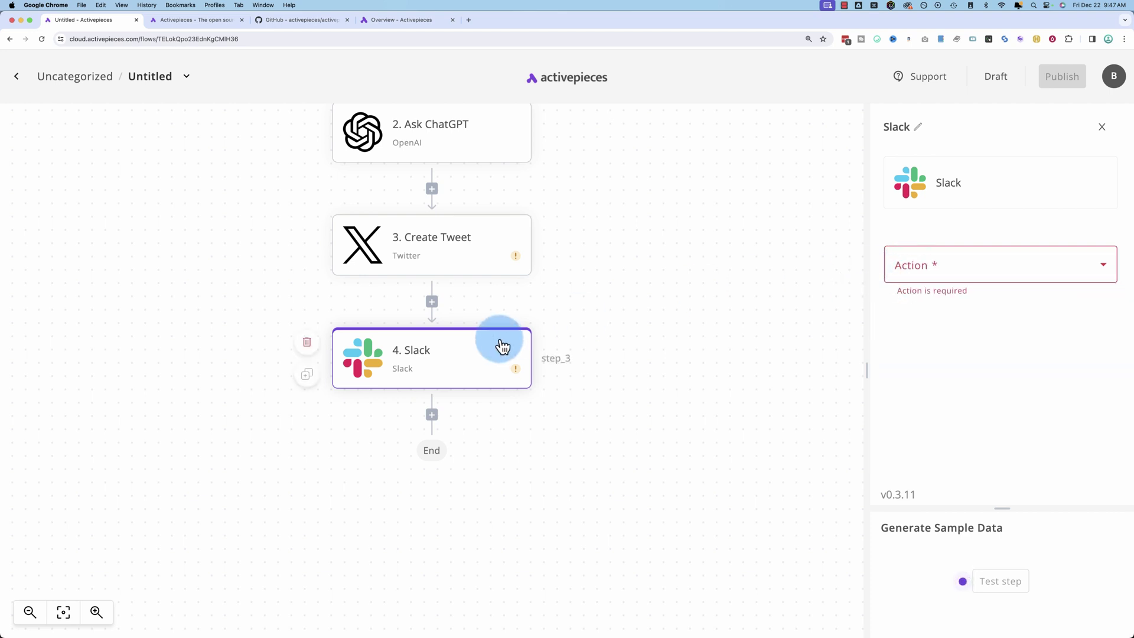
{"action": "scroll", "coordinate": [521, 493], "scroll_direction": "up", "scroll_amount": 3}
Rename the flow to 'WordPress to X' and duplicate it from My Flows.
{"action": "left_click", "coordinate": [151, 77]}
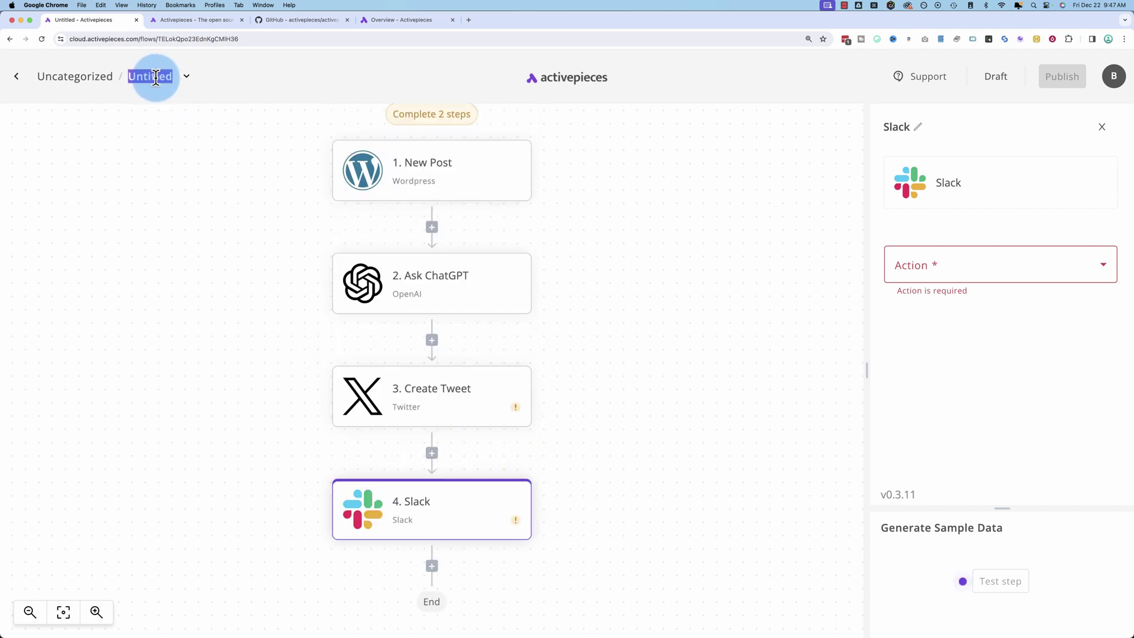
{"action": "type", "text": "Wordpre"}
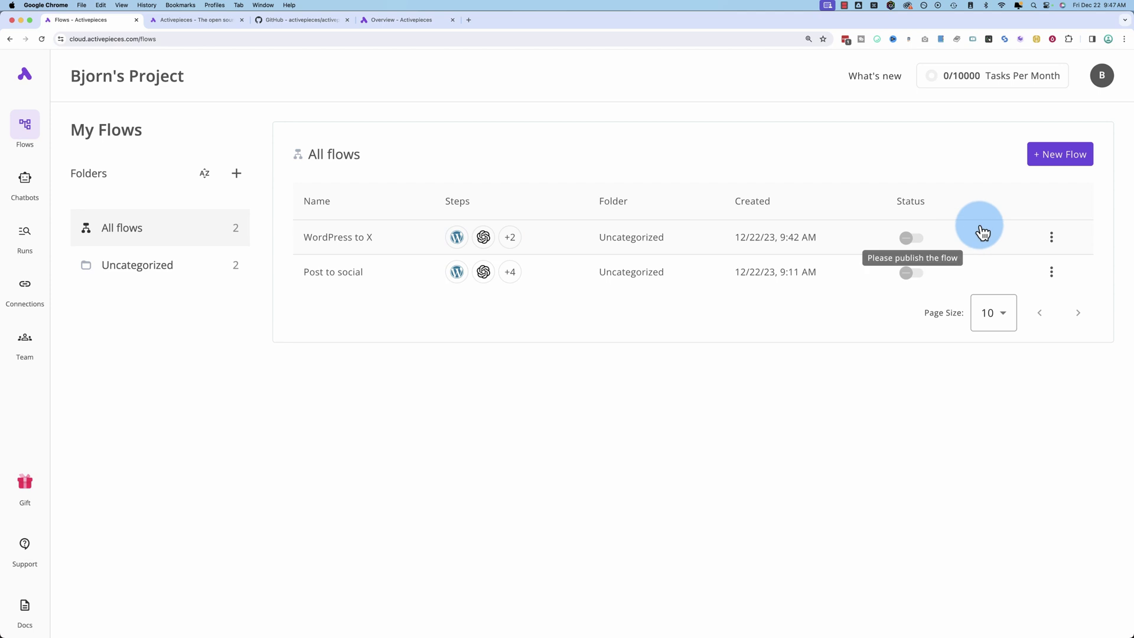
{"action": "left_click", "coordinate": [1050, 236]}
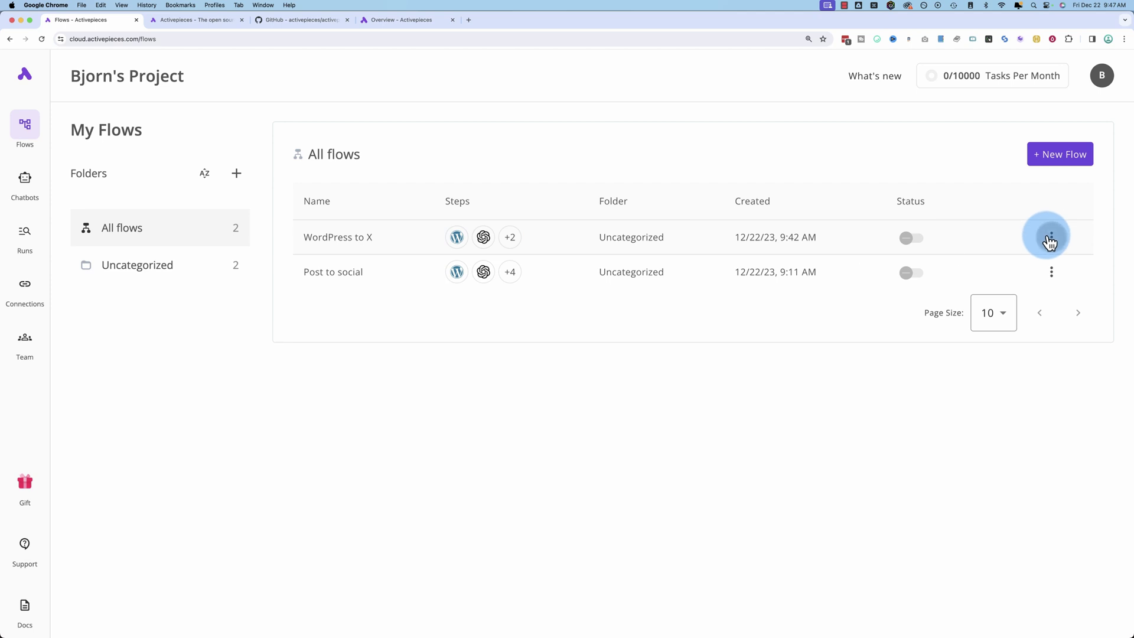
{"action": "left_click", "coordinate": [1046, 308]}
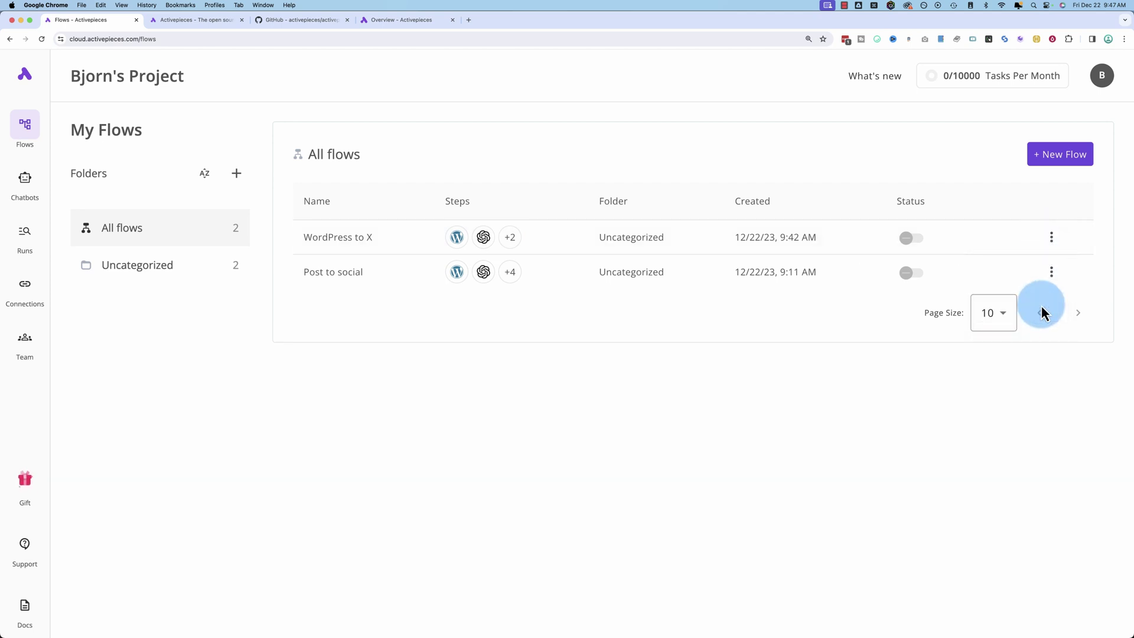
Delete the Create Tweet step from the duplicated flow.
{"action": "left_click", "coordinate": [603, 304]}
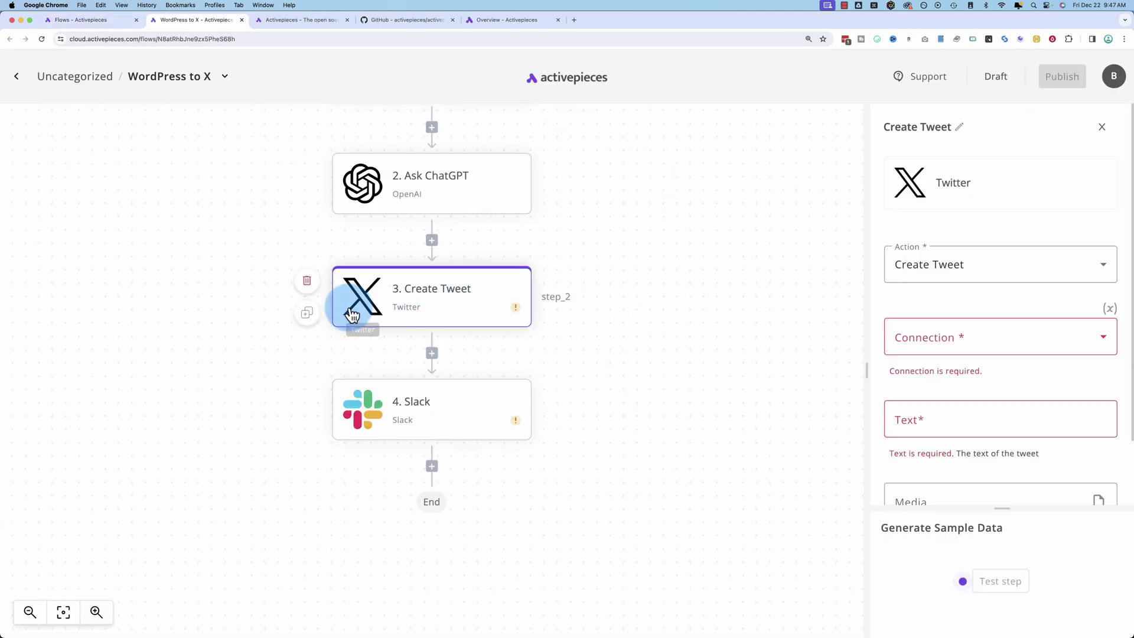
{"action": "right_click", "coordinate": [431, 296]}
{"action": "left_click", "coordinate": [394, 298]}
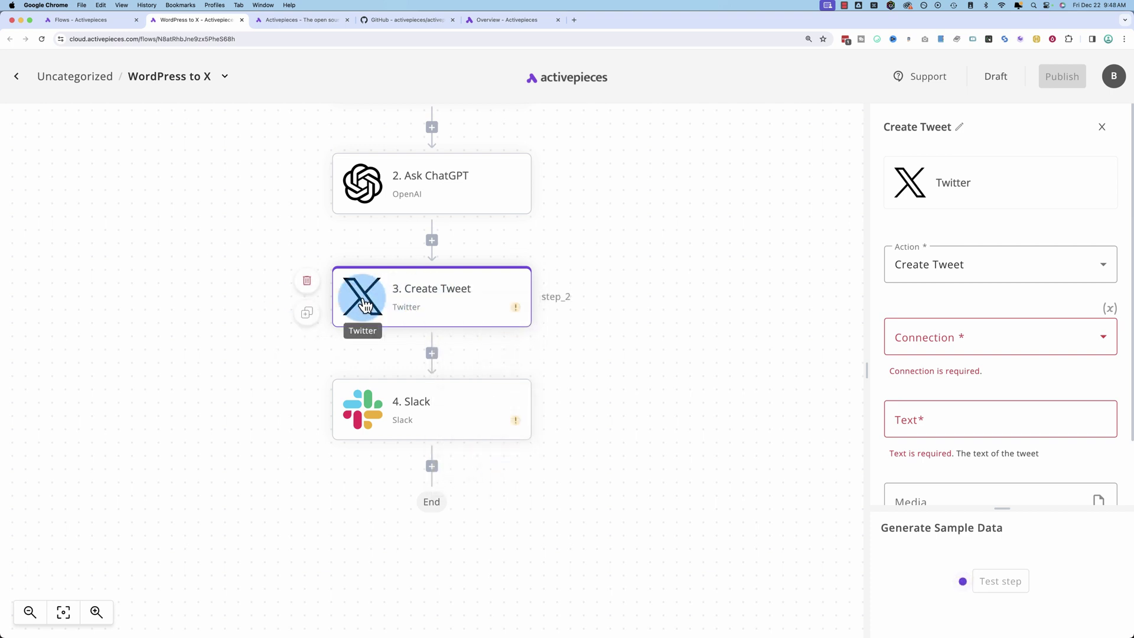
{"action": "left_click", "coordinate": [307, 282]}
{"action": "left_click", "coordinate": [682, 364]}
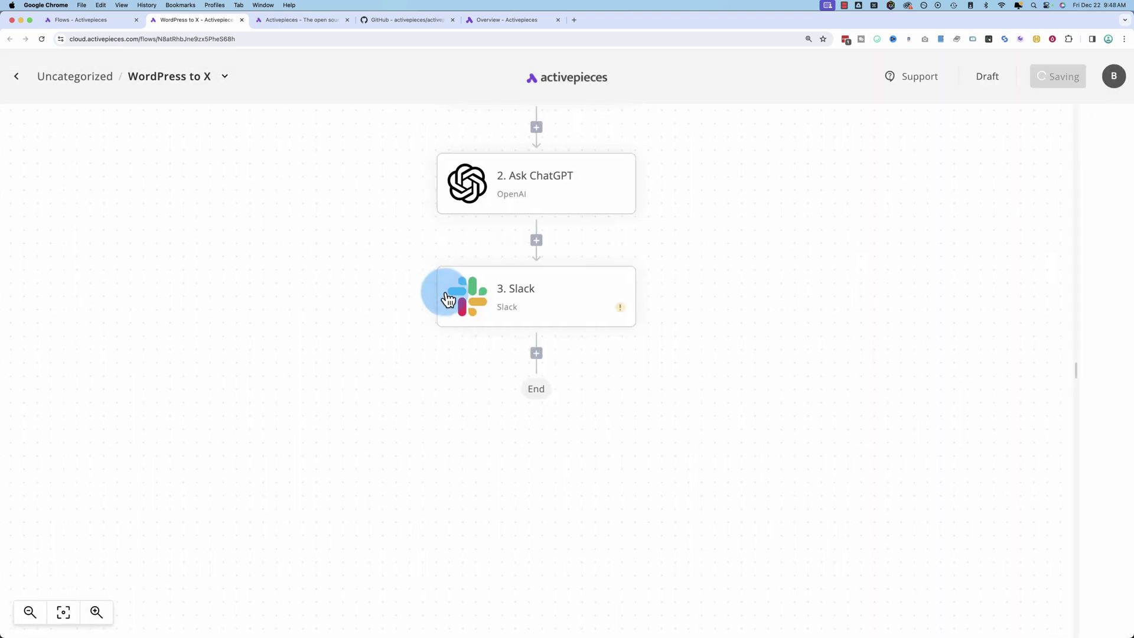
Insert Instagram for Business as step 3 in the copy and return to My Flows.
{"action": "left_click", "coordinate": [579, 242]}
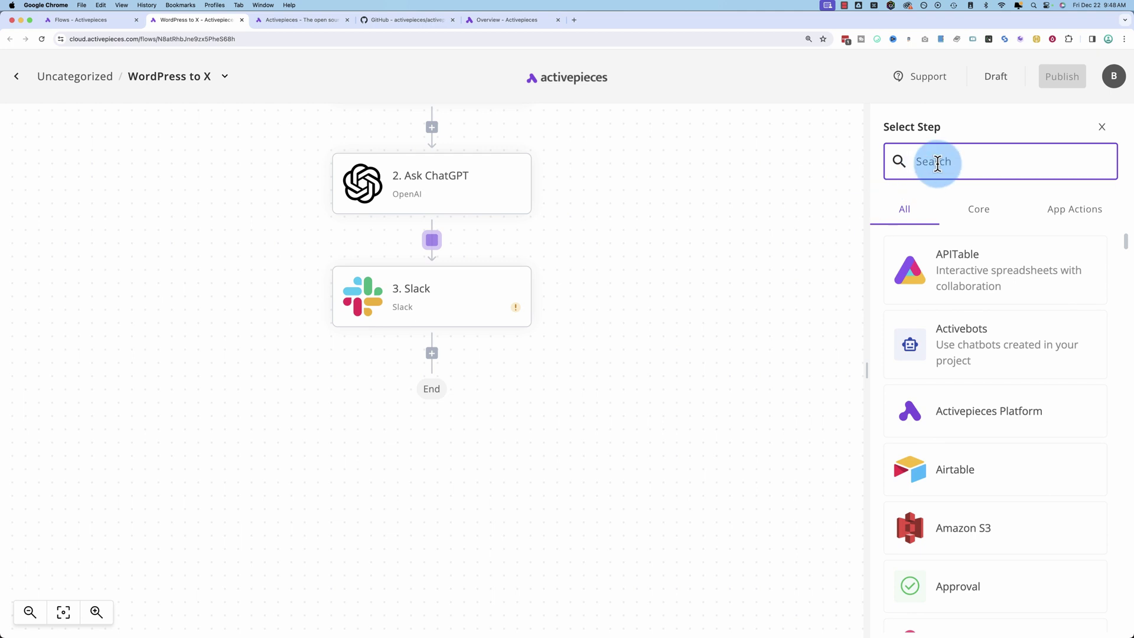
{"action": "type", "text": "insta"}
{"action": "left_click", "coordinate": [976, 266]}
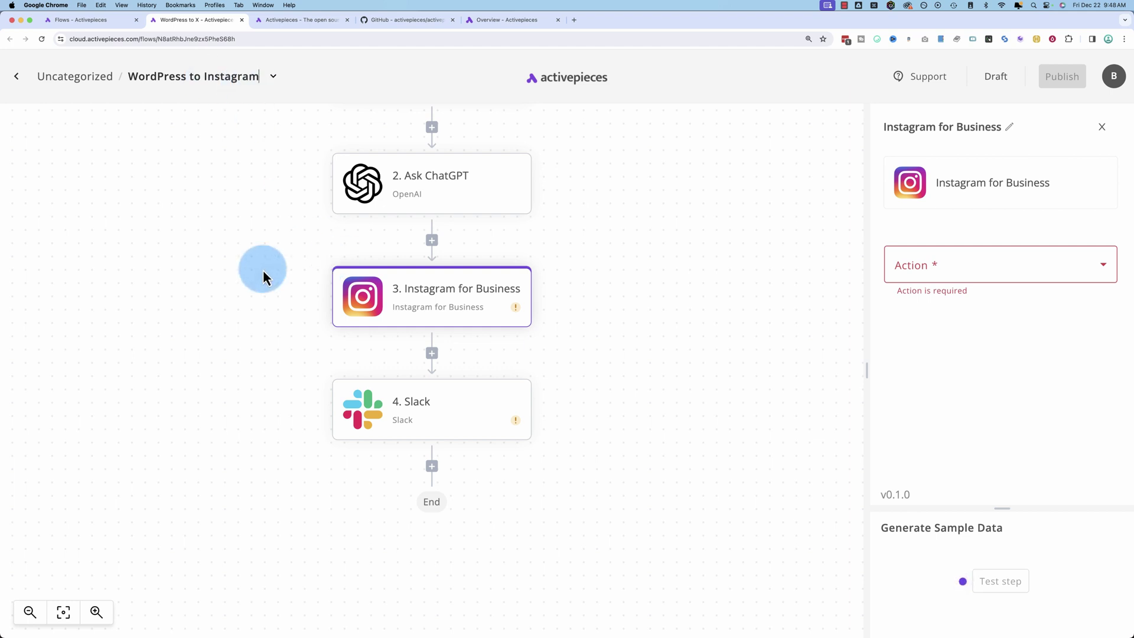
{"action": "left_click", "coordinate": [13, 85]}
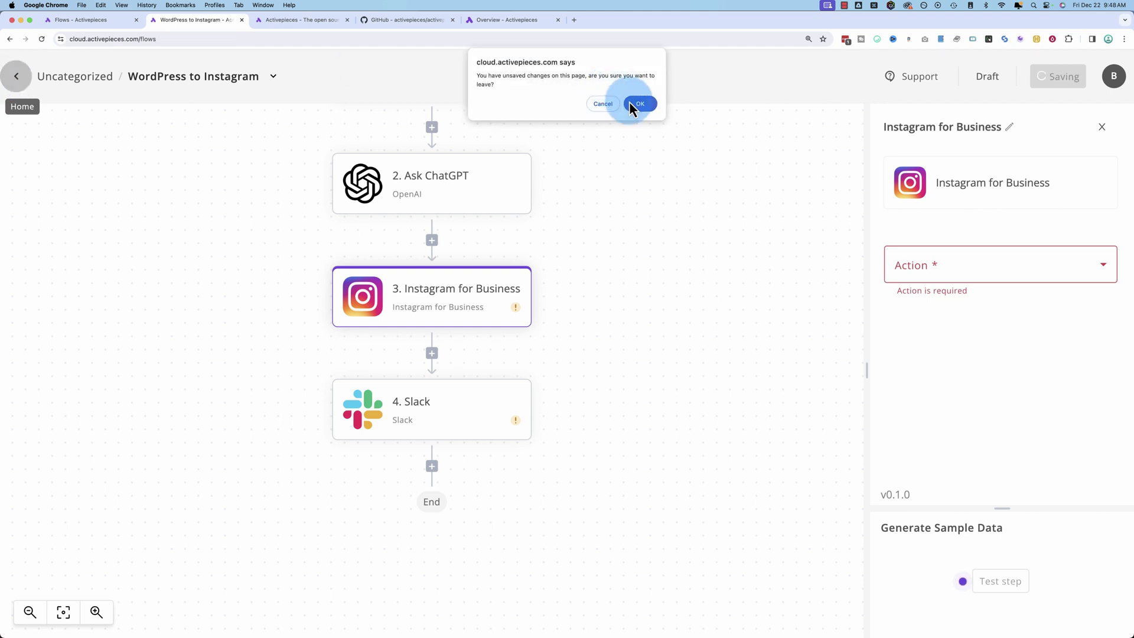
{"action": "key", "text": "Return"}
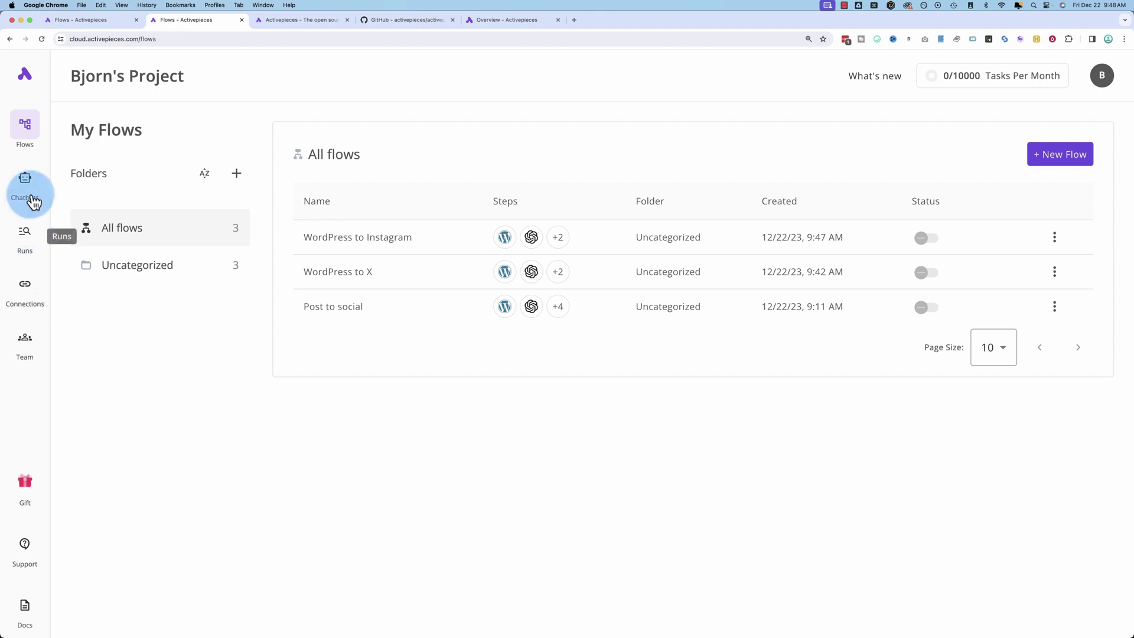
{"action": "left_click", "coordinate": [1097, 77]}
{"action": "left_click", "coordinate": [990, 207]}
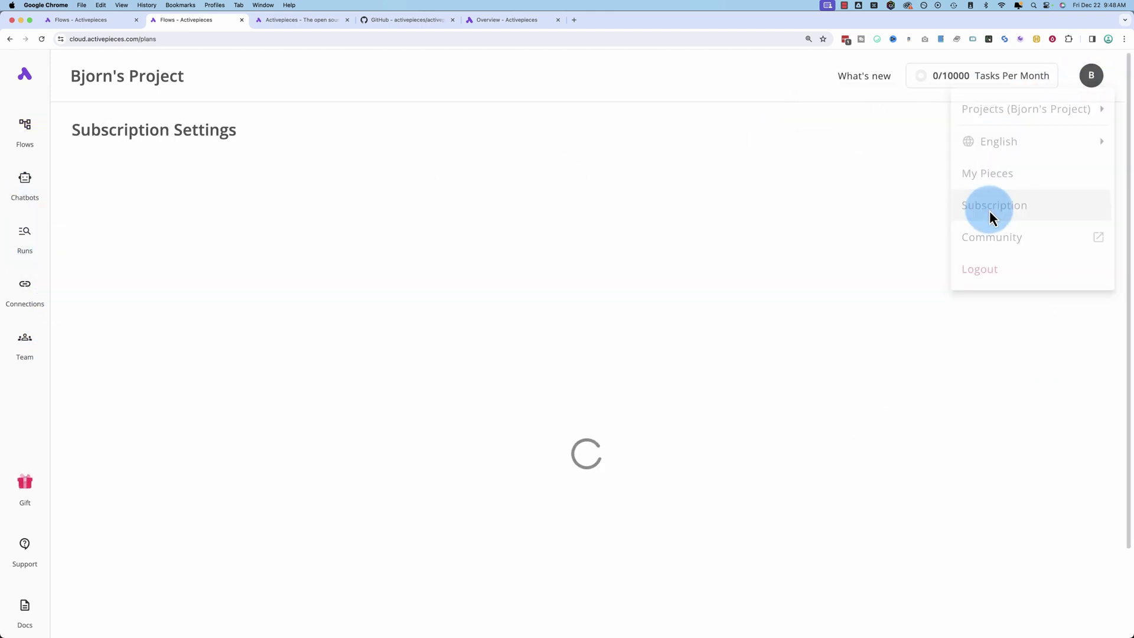
{"action": "scroll", "coordinate": [184, 470], "scroll_direction": "down", "scroll_amount": 5}
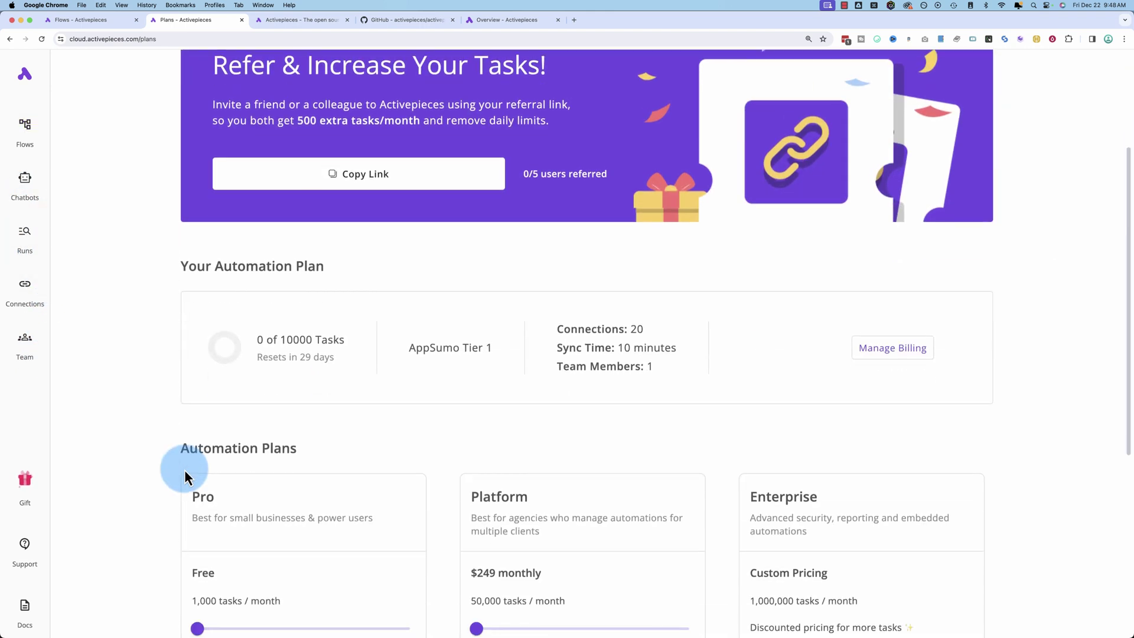
{"action": "left_click_drag", "start_coordinate": [447, 208], "coordinate": [494, 211]}
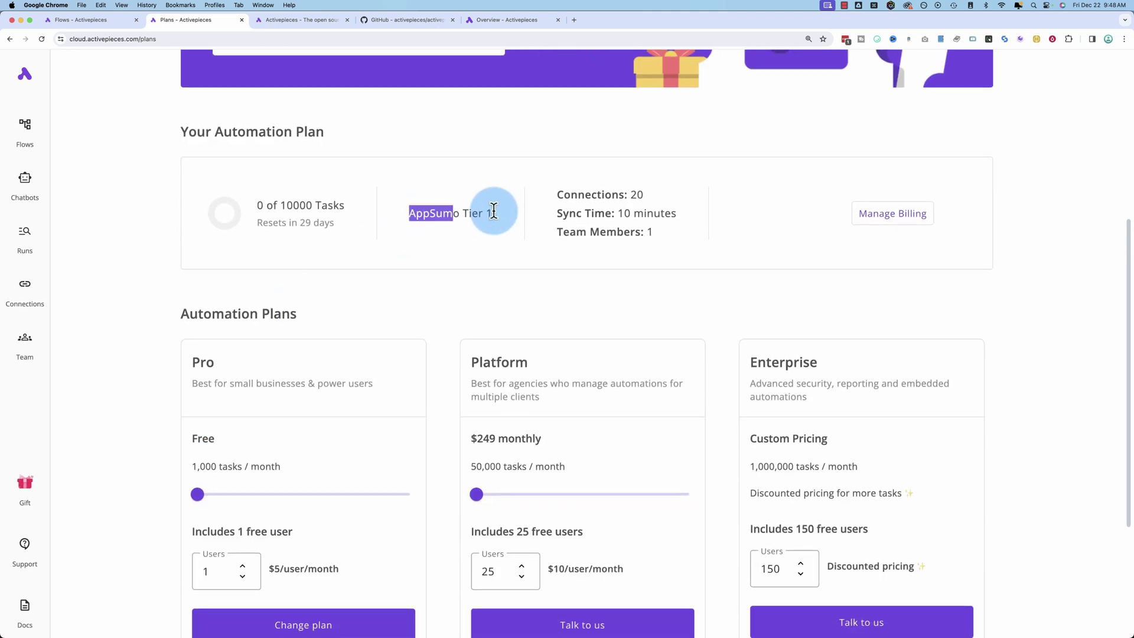
{"action": "left_click_drag", "start_coordinate": [557, 193], "coordinate": [675, 201]}
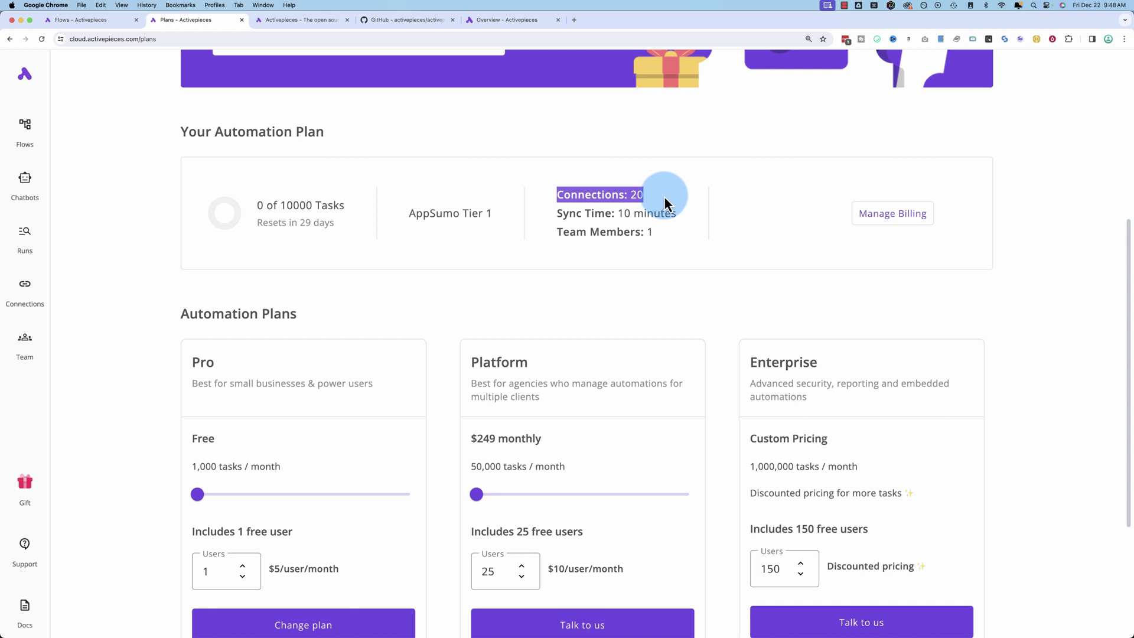
{"action": "left_click", "coordinate": [362, 236]}
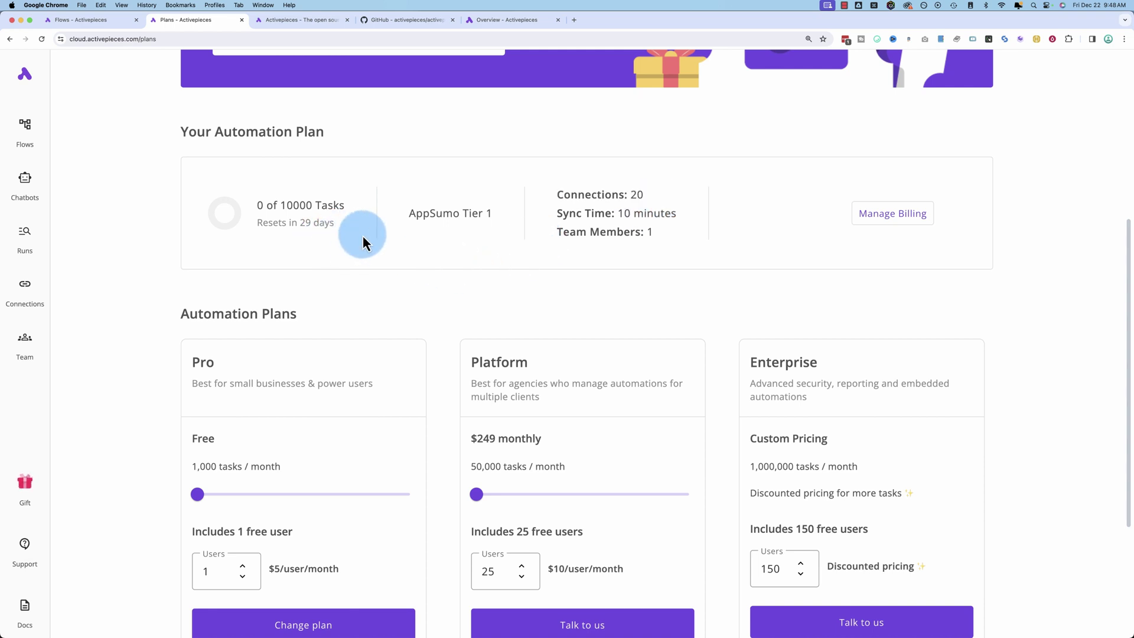
{"action": "left_click_drag", "start_coordinate": [267, 208], "coordinate": [336, 226]}
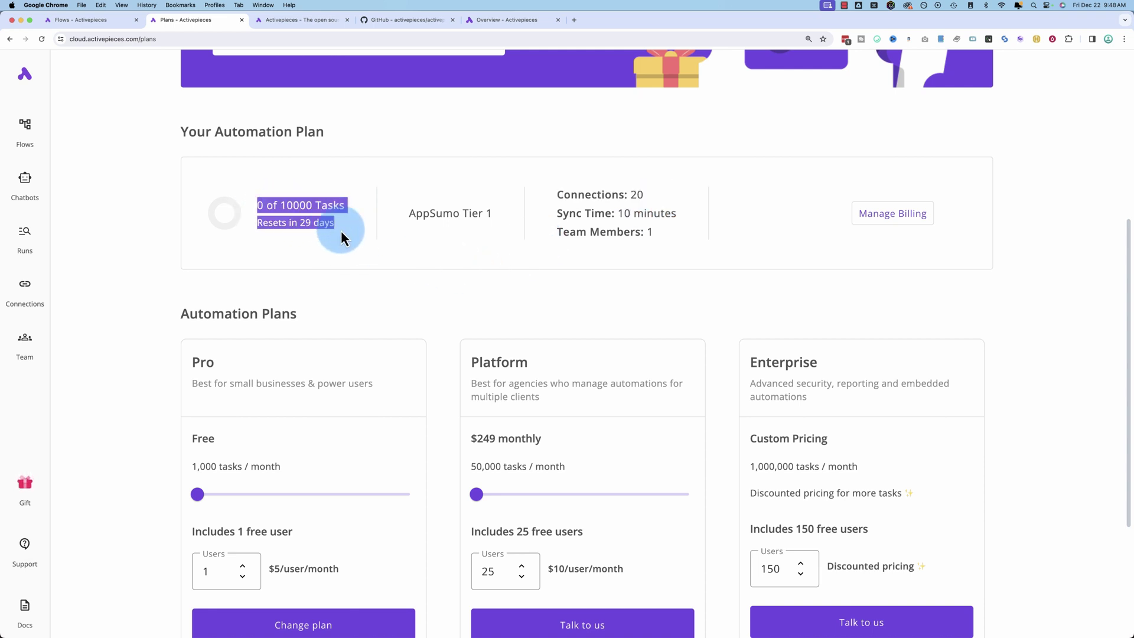
{"action": "scroll", "coordinate": [346, 282], "scroll_direction": "down", "scroll_amount": 1}
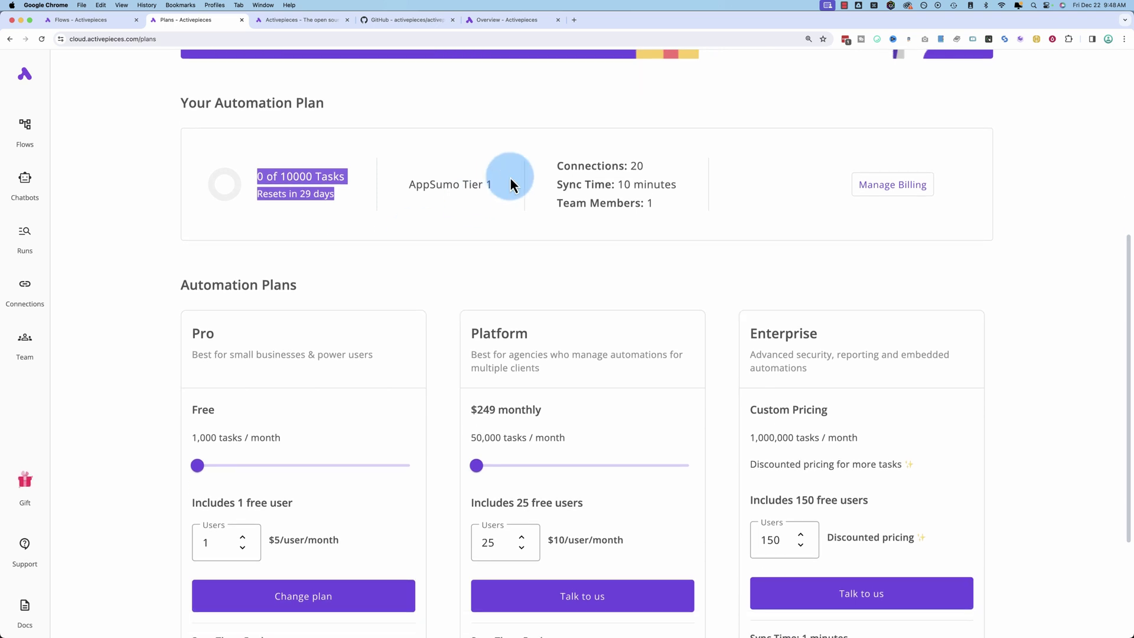
{"action": "left_click_drag", "start_coordinate": [560, 164], "coordinate": [493, 228]}
{"action": "scroll", "coordinate": [413, 266], "scroll_direction": "down", "scroll_amount": 1}
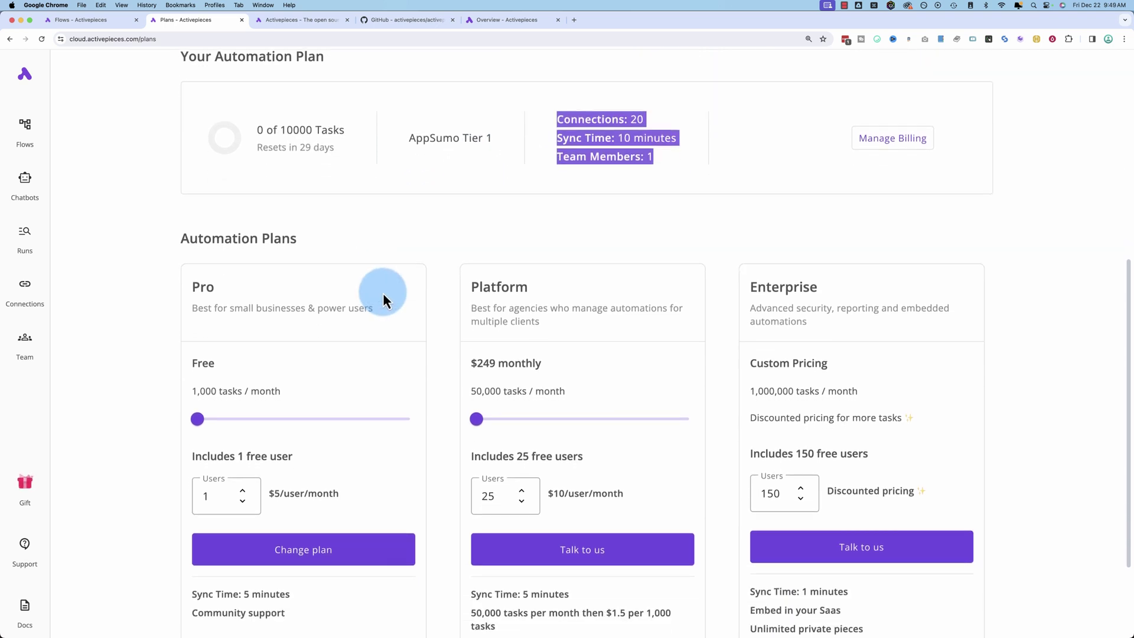
{"action": "scroll", "coordinate": [339, 402], "scroll_direction": "down", "scroll_amount": 2}
{"action": "scroll", "coordinate": [231, 444], "scroll_direction": "down", "scroll_amount": 1}
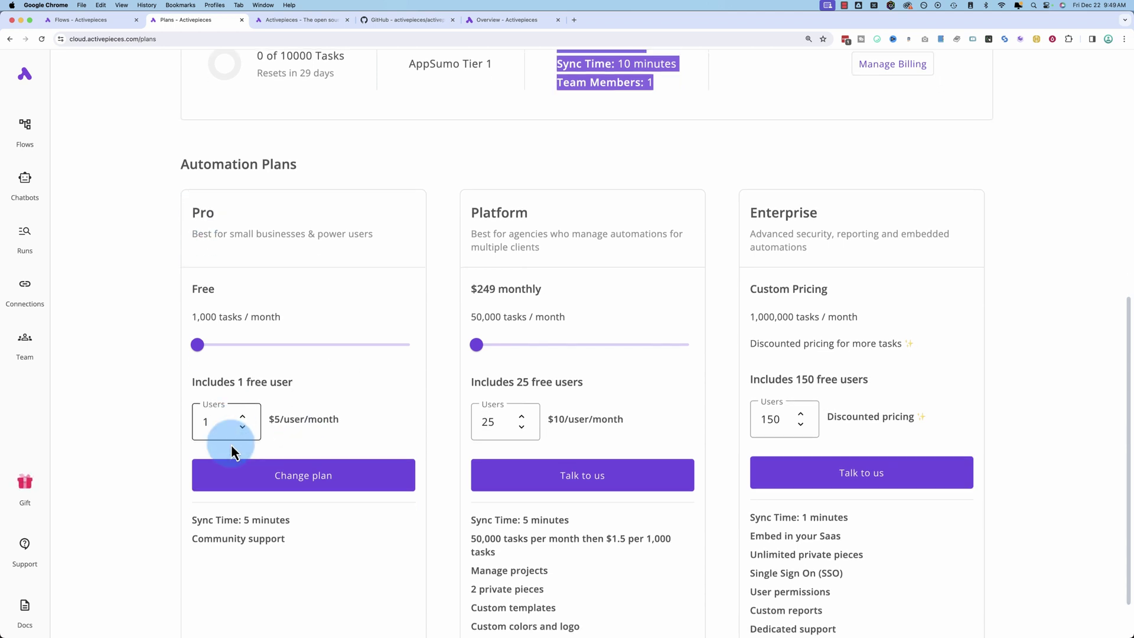
{"action": "scroll", "coordinate": [117, 211], "scroll_direction": "up", "scroll_amount": 10}
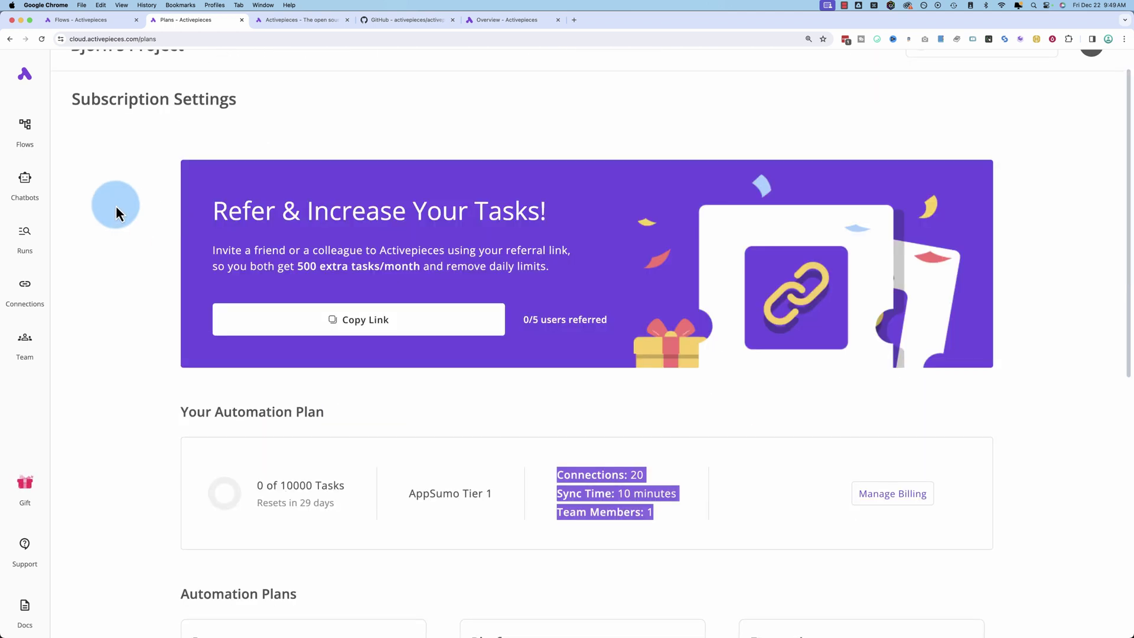
{"action": "left_click", "coordinate": [26, 145]}
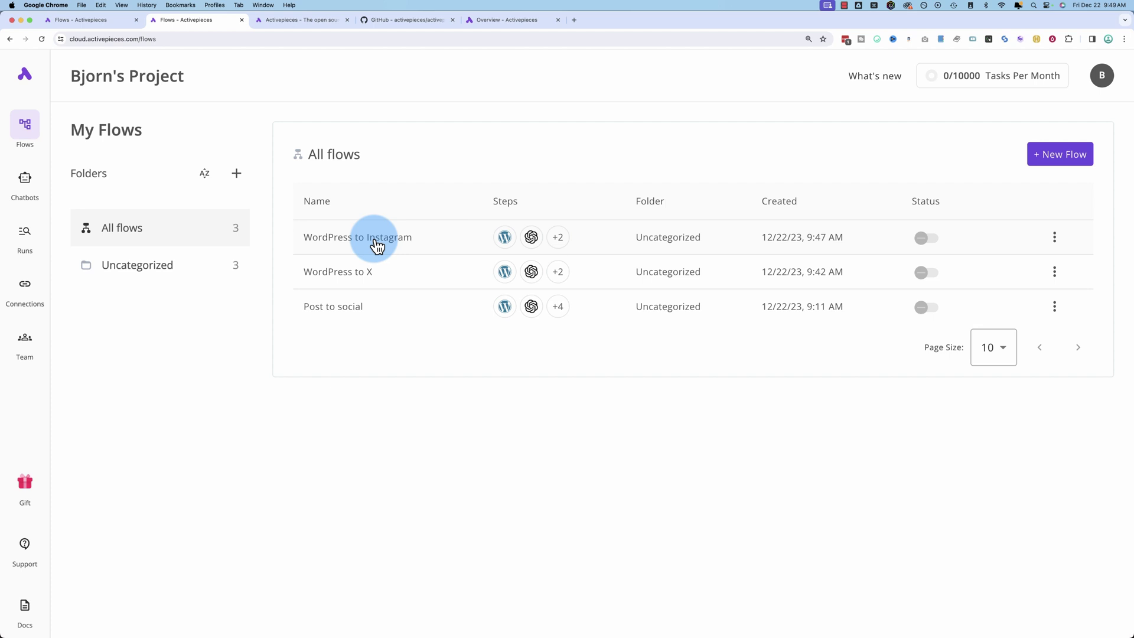
{"action": "left_click", "coordinate": [377, 246]}
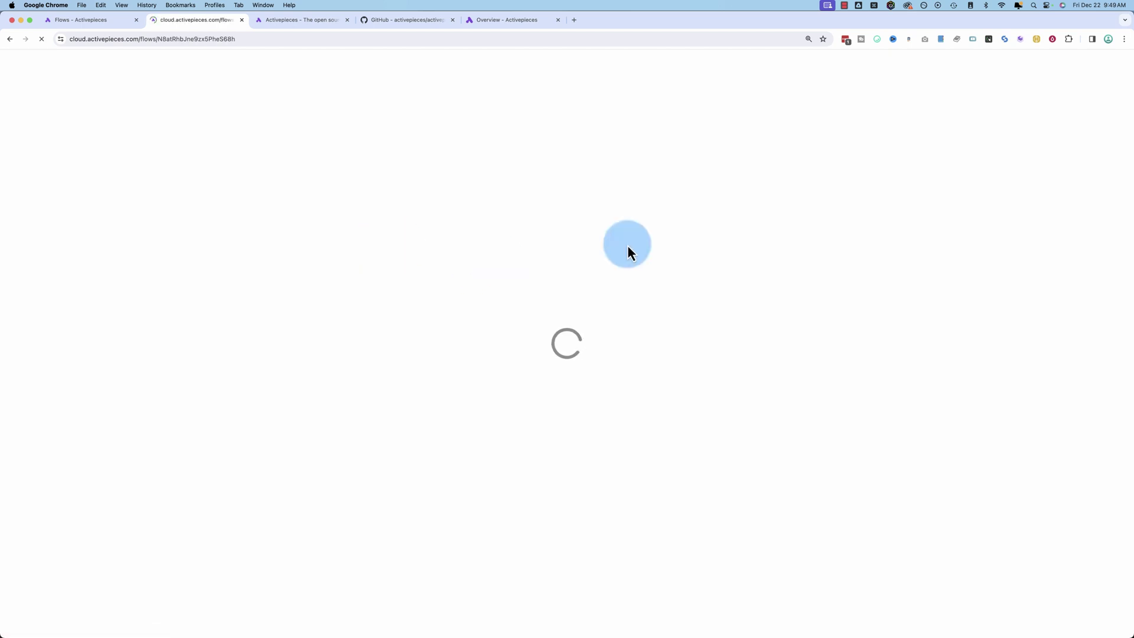
{"action": "scroll", "coordinate": [715, 260], "scroll_direction": "down", "scroll_amount": 3}
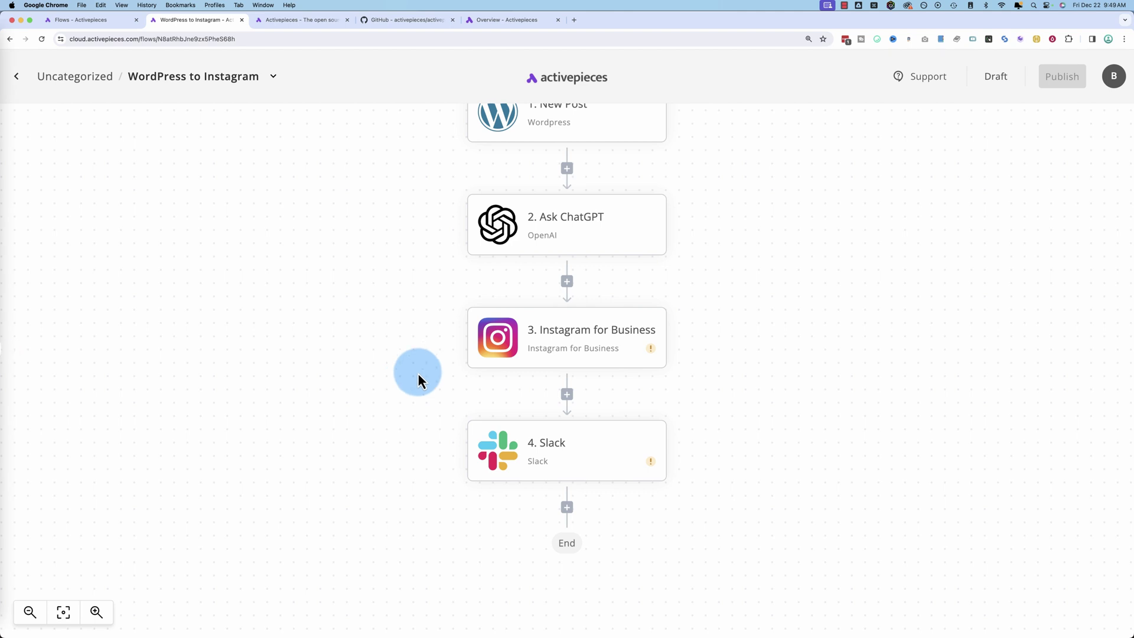
Open Subscription settings from the account menu to review the AppSumo Tier 1 plan and Automation Plans.
{"action": "left_click", "coordinate": [17, 76]}
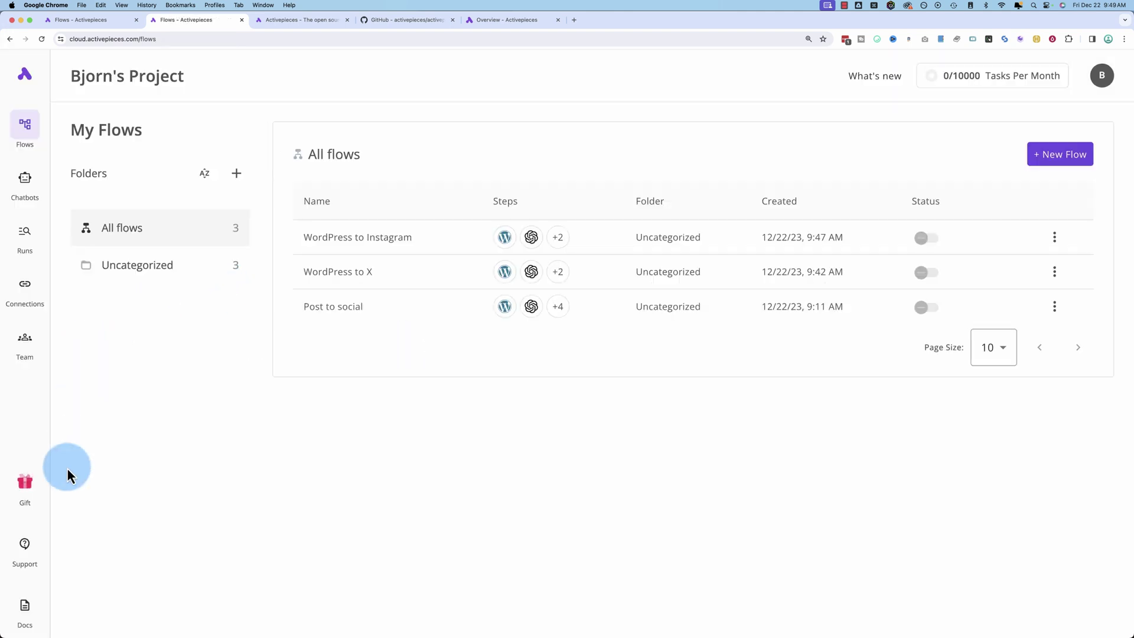
{"action": "left_click", "coordinate": [1101, 75]}
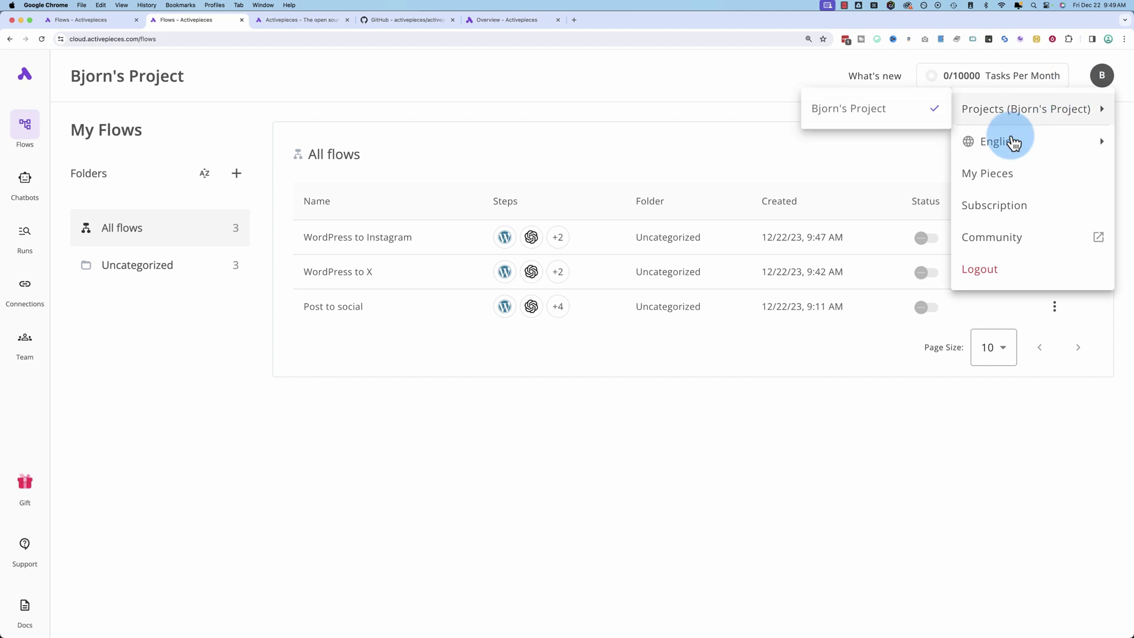
{"action": "left_click", "coordinate": [998, 203]}
{"action": "scroll", "coordinate": [171, 426], "scroll_direction": "down", "scroll_amount": 1}
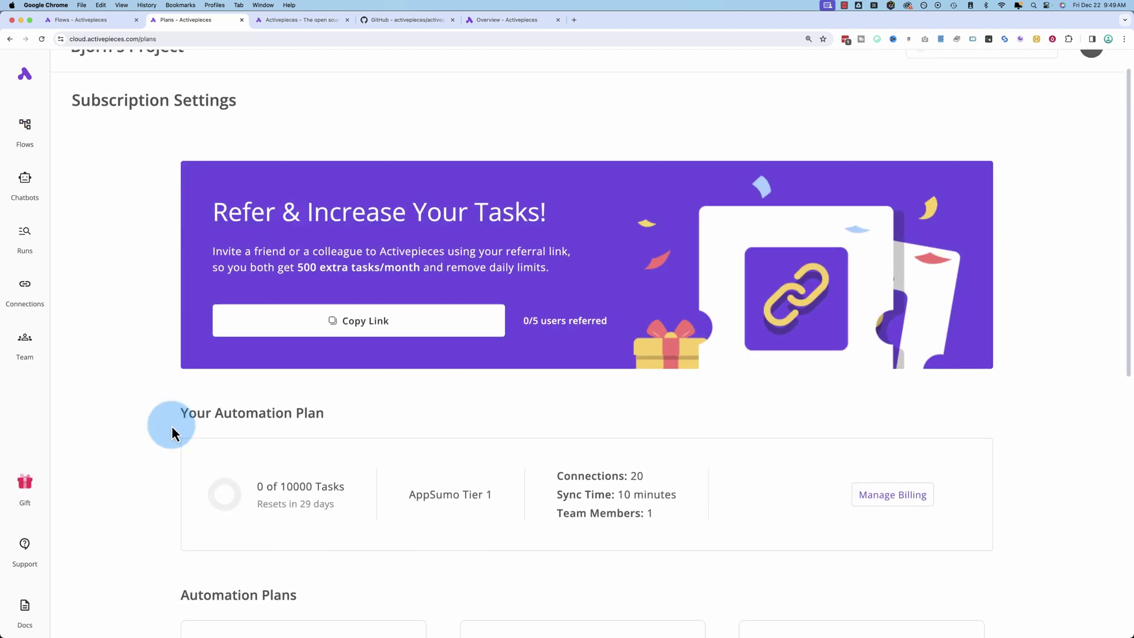
{"action": "scroll", "coordinate": [171, 426], "scroll_direction": "down", "scroll_amount": 8}
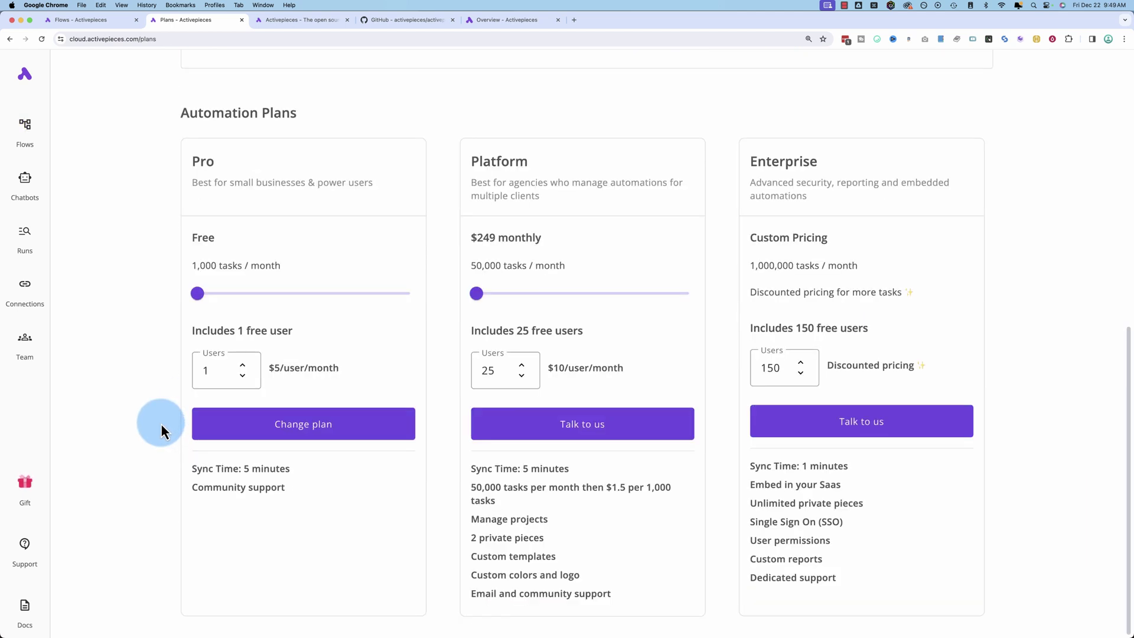
{"action": "scroll", "coordinate": [161, 423], "scroll_direction": "up", "scroll_amount": 2}
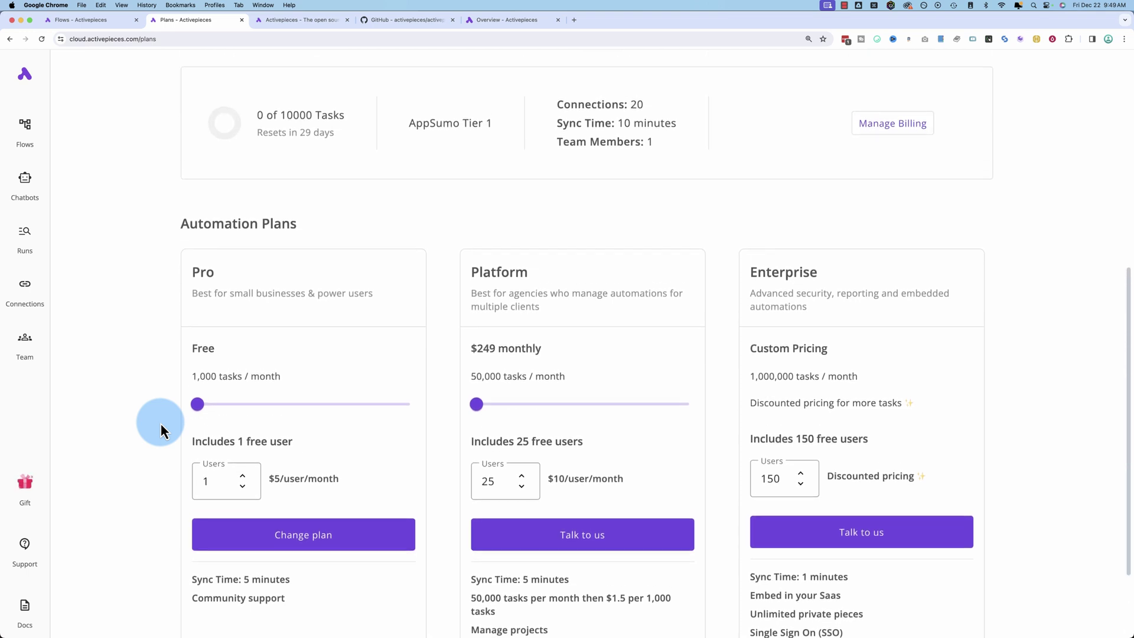
{"action": "scroll", "coordinate": [161, 423], "scroll_direction": "up", "scroll_amount": 2}
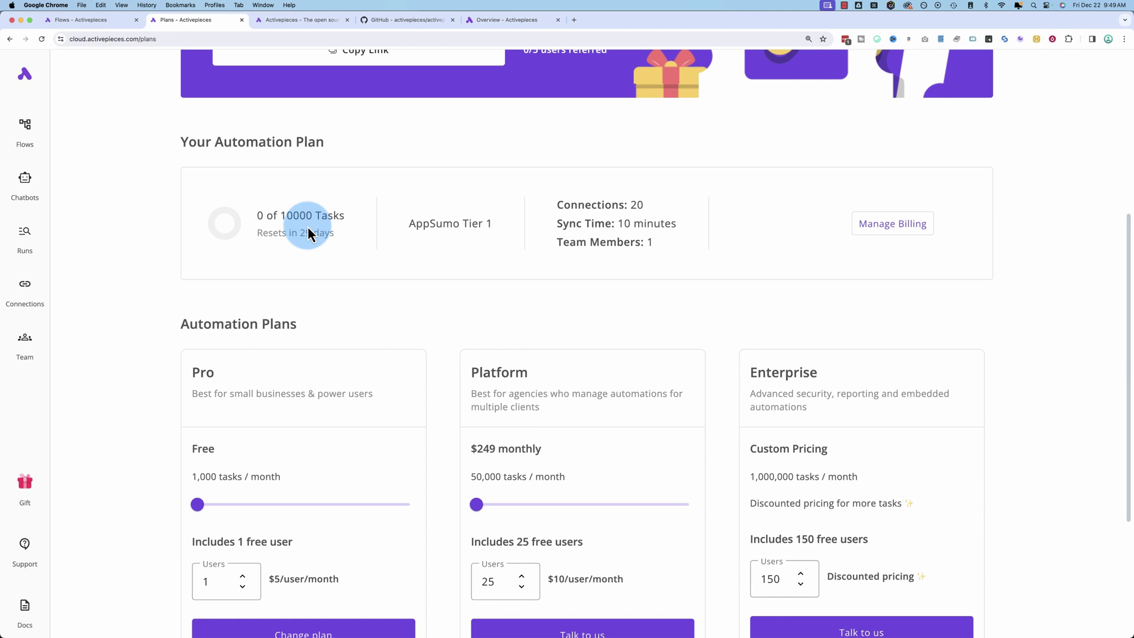
Create a new untitled flow from scratch, skipping the template browser.
{"action": "left_click", "coordinate": [28, 133]}
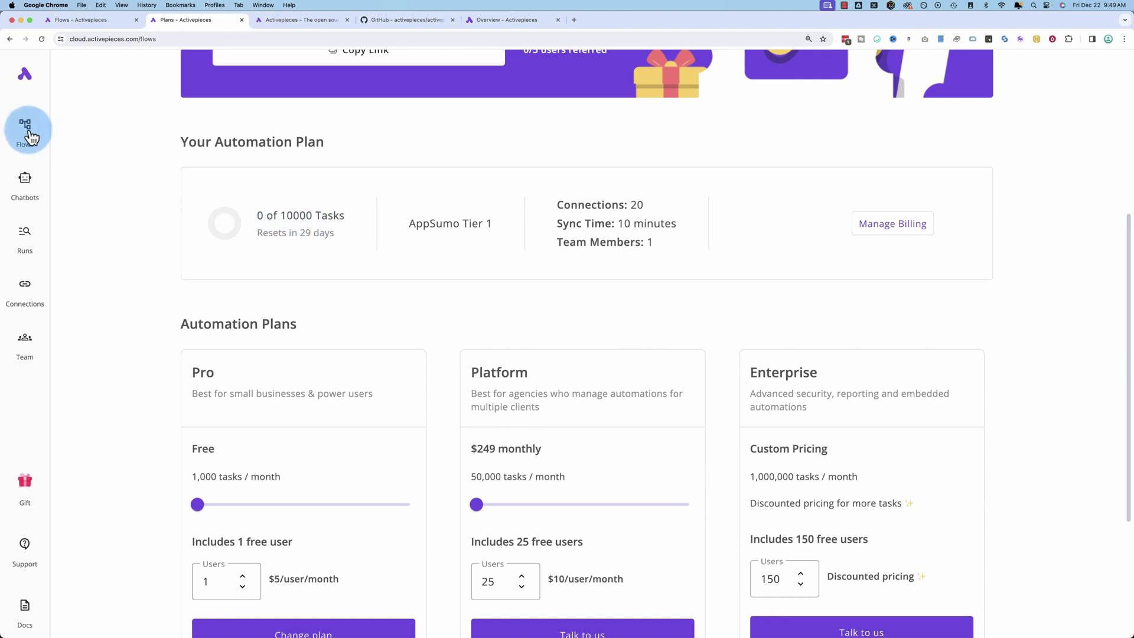
{"action": "left_click", "coordinate": [1046, 153]}
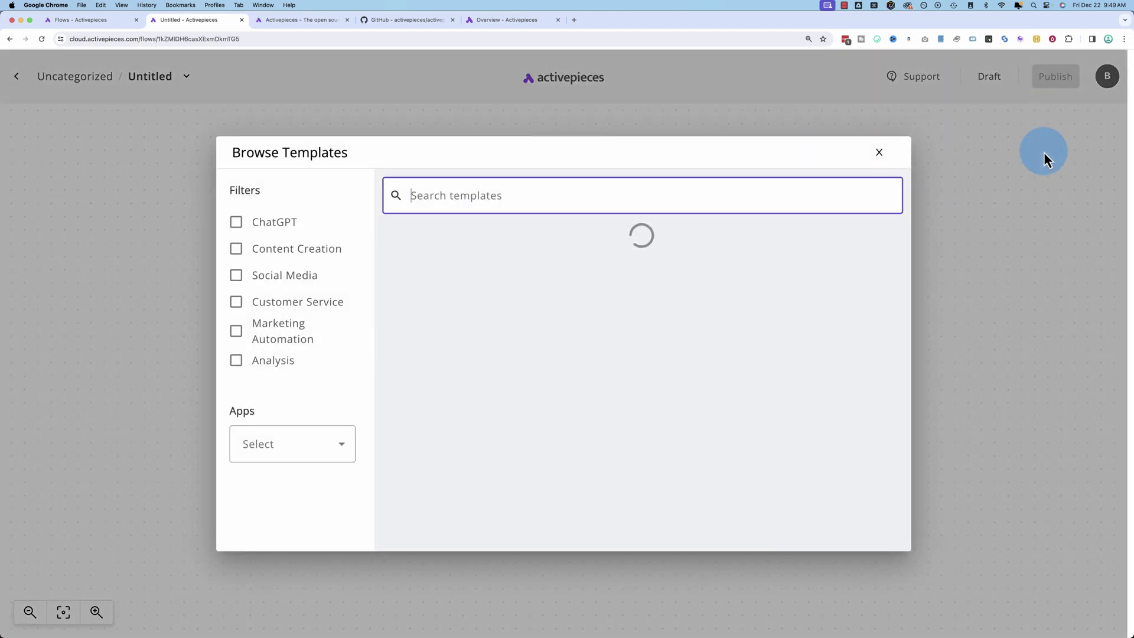
{"action": "key", "text": "Escape"}
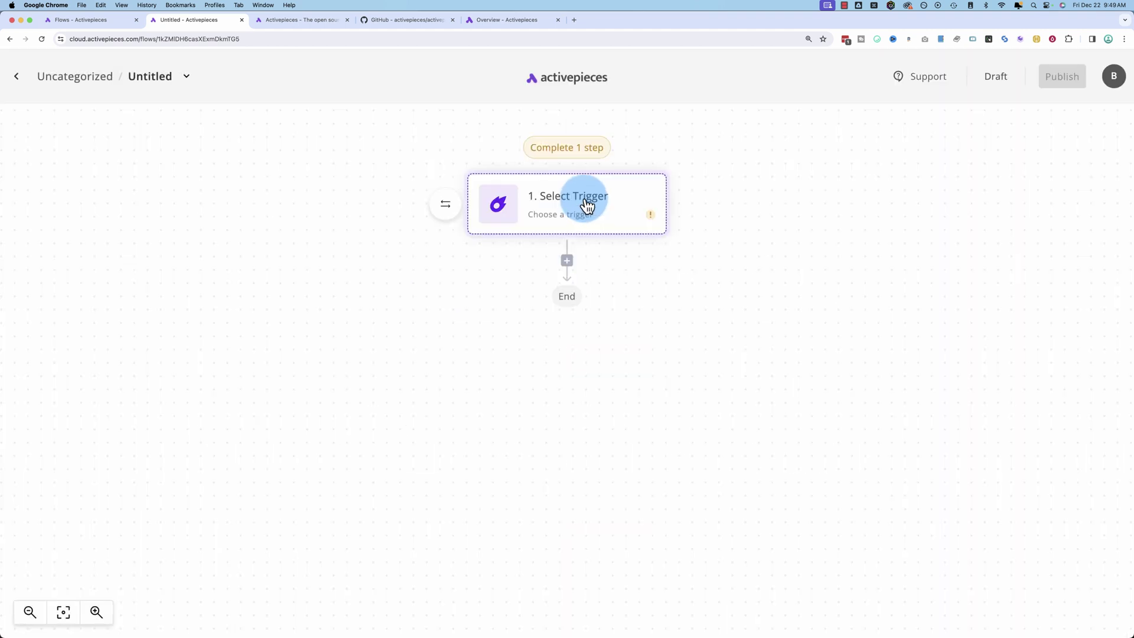
Open the first step's trigger picker and compare the Core and App Events trigger lists.
{"action": "left_click", "coordinate": [586, 204]}
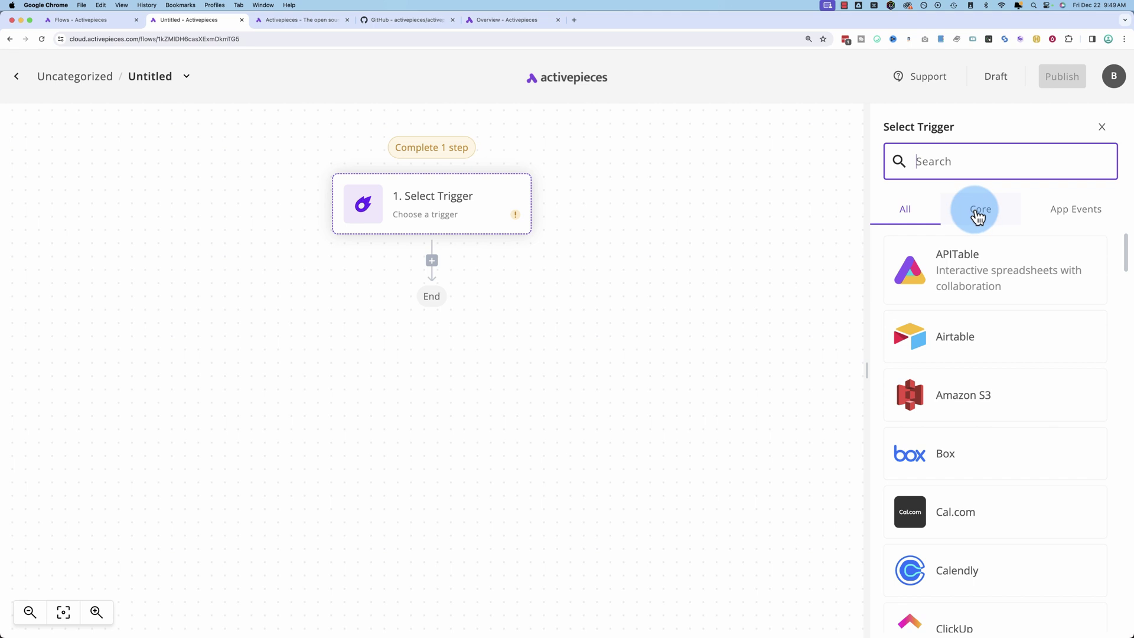
{"action": "left_click", "coordinate": [984, 216]}
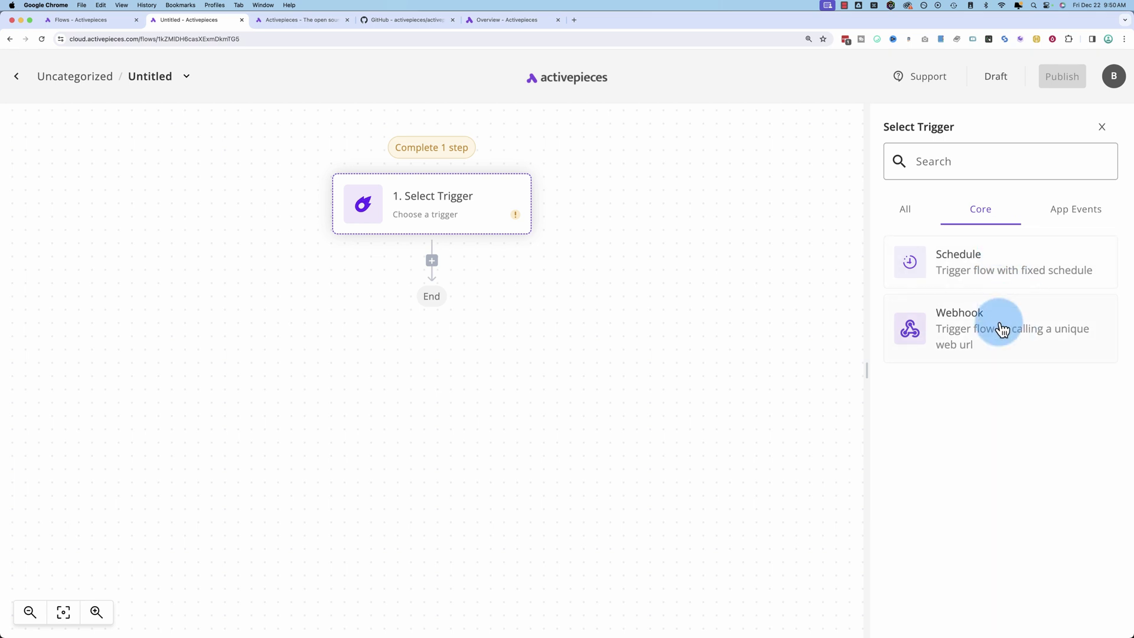
{"action": "left_click", "coordinate": [1067, 217]}
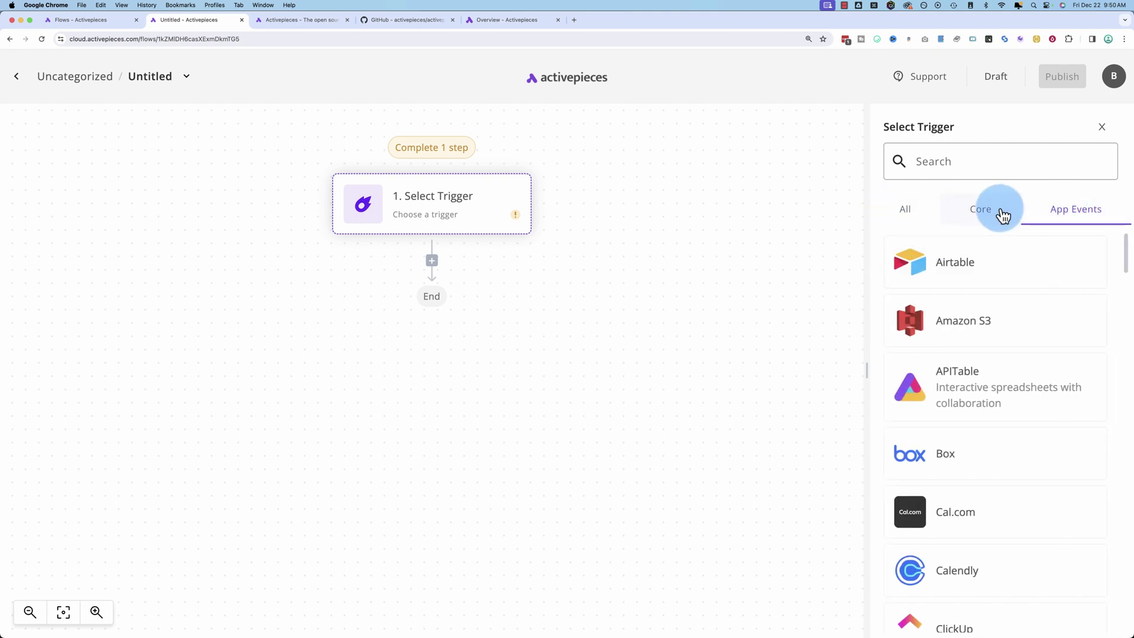
Browse the full trigger app catalog down to the bottom and pick WordPress as the trigger app.
{"action": "left_click", "coordinate": [891, 217]}
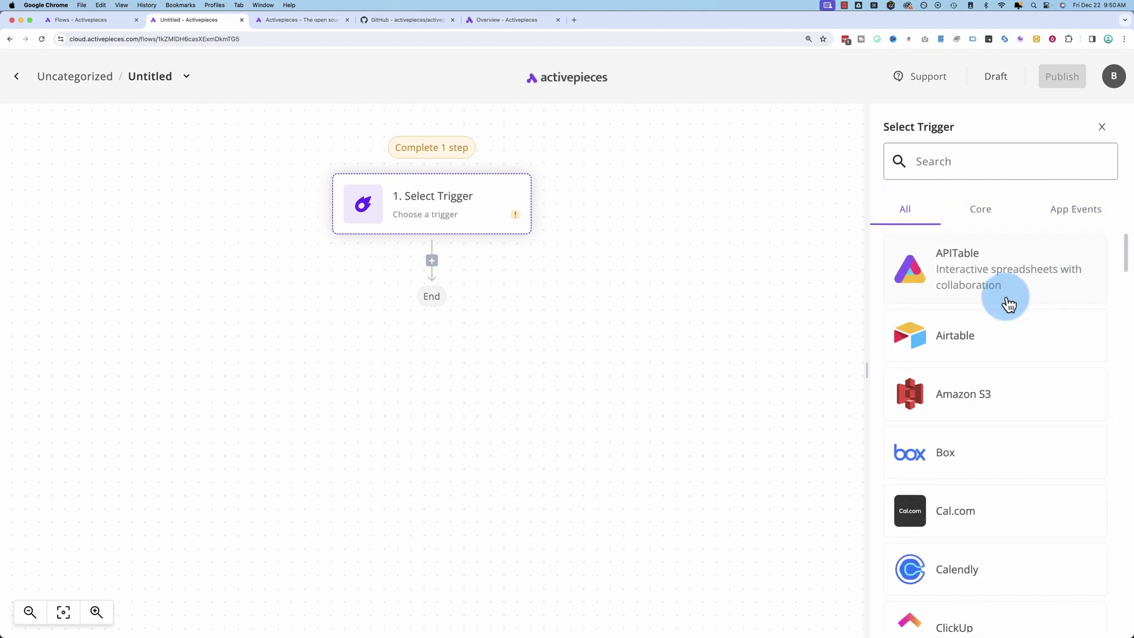
{"action": "scroll", "coordinate": [1009, 304], "scroll_direction": "down", "scroll_amount": 3}
{"action": "scroll", "coordinate": [1060, 381], "scroll_direction": "down", "scroll_amount": 5}
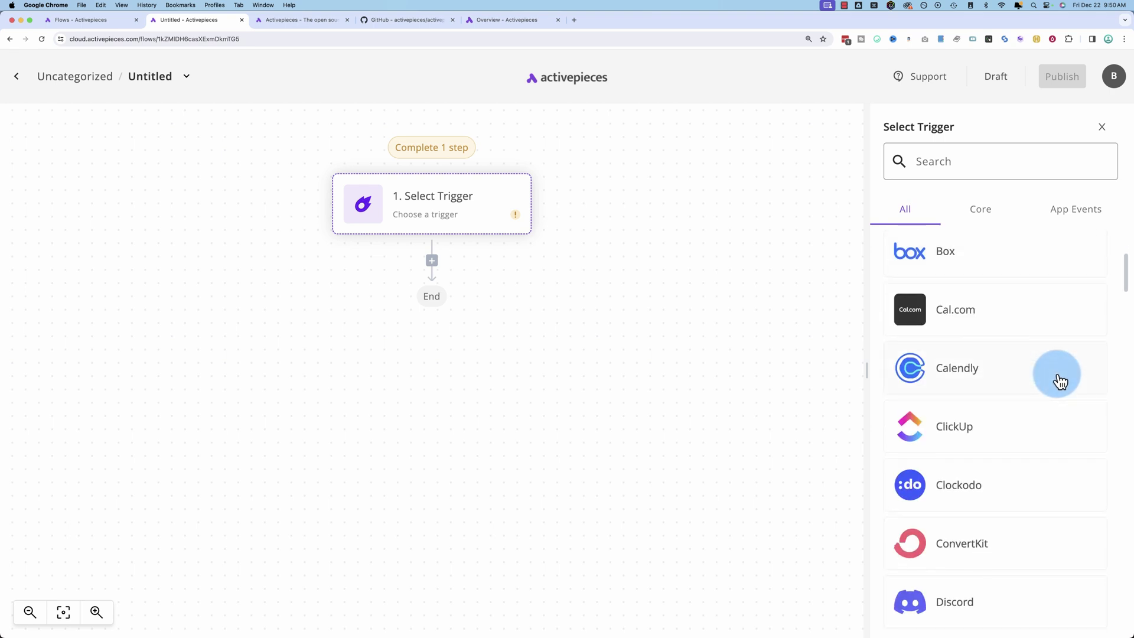
{"action": "scroll", "coordinate": [1060, 381], "scroll_direction": "down", "scroll_amount": 8}
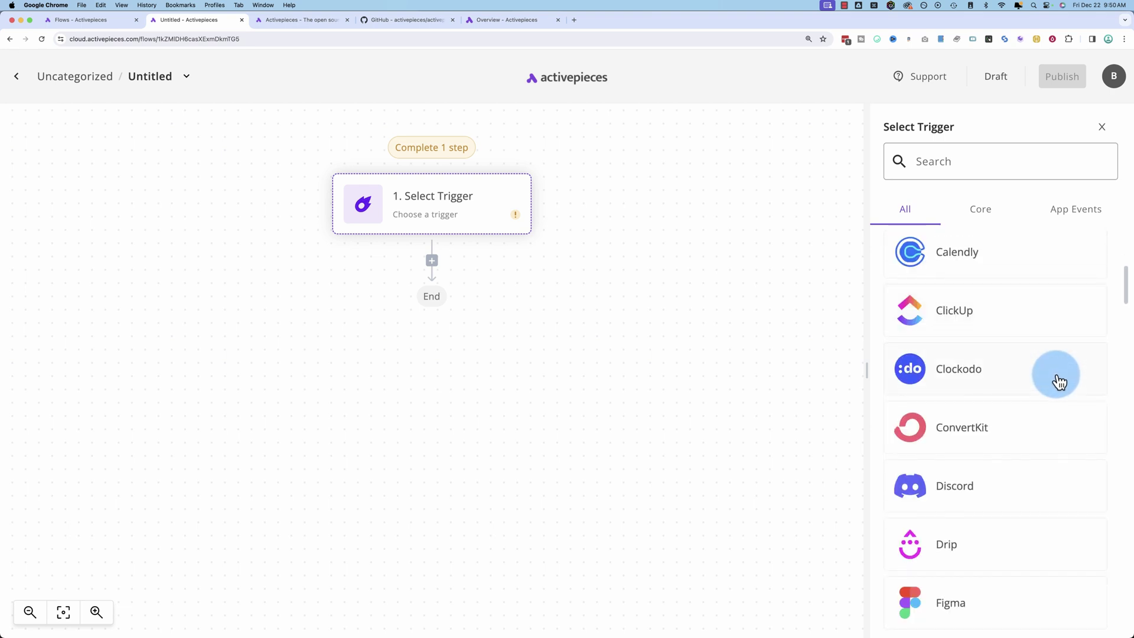
{"action": "scroll", "coordinate": [1057, 381], "scroll_direction": "down", "scroll_amount": 6}
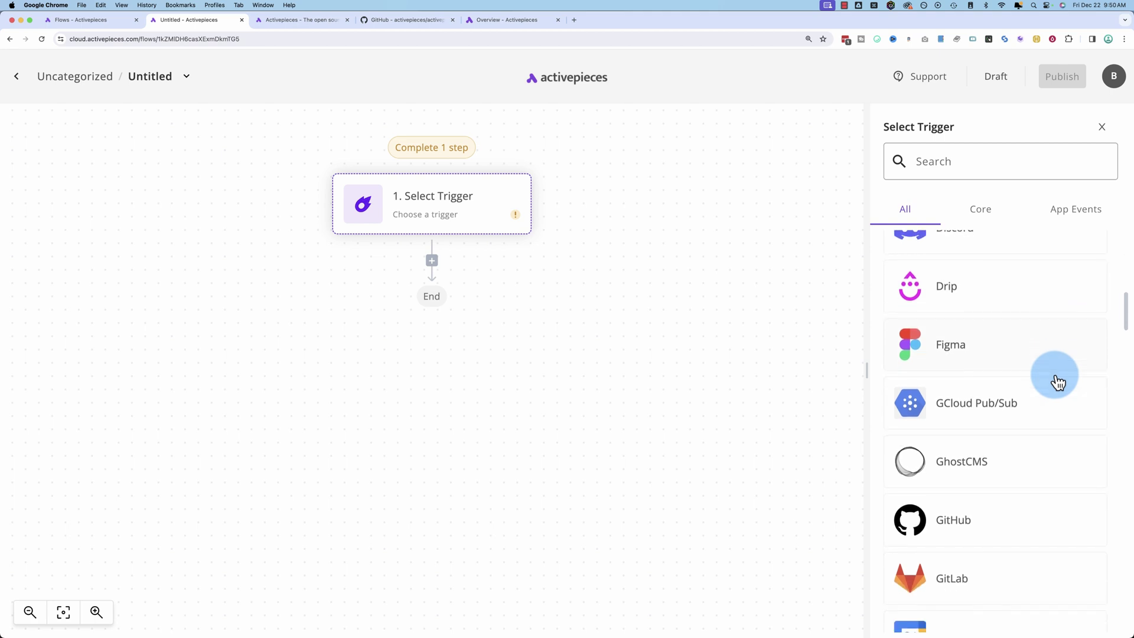
{"action": "scroll", "coordinate": [1057, 381], "scroll_direction": "down", "scroll_amount": 9}
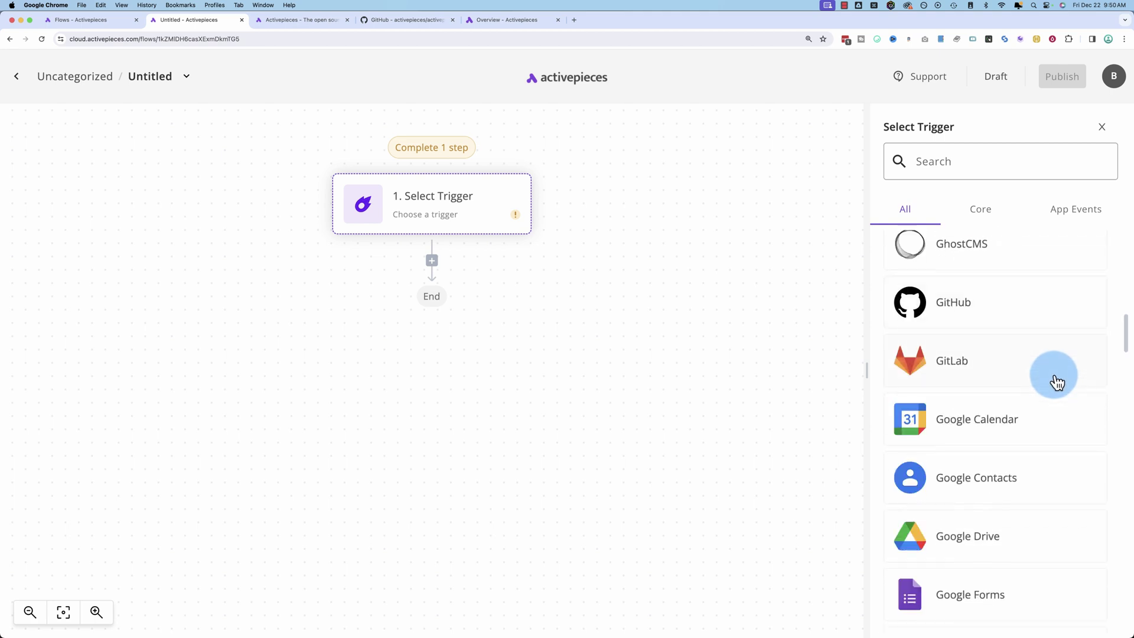
{"action": "scroll", "coordinate": [1057, 383], "scroll_direction": "up", "scroll_amount": 3}
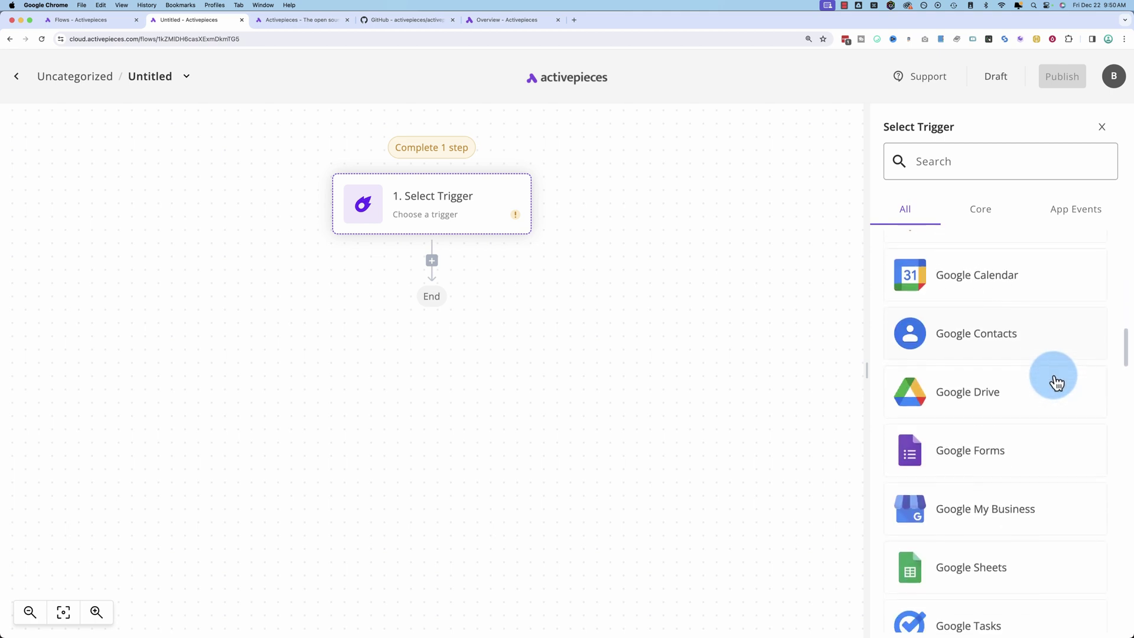
{"action": "scroll", "coordinate": [1057, 383], "scroll_direction": "down", "scroll_amount": 6}
{"action": "scroll", "coordinate": [1057, 381], "scroll_direction": "down", "scroll_amount": 5}
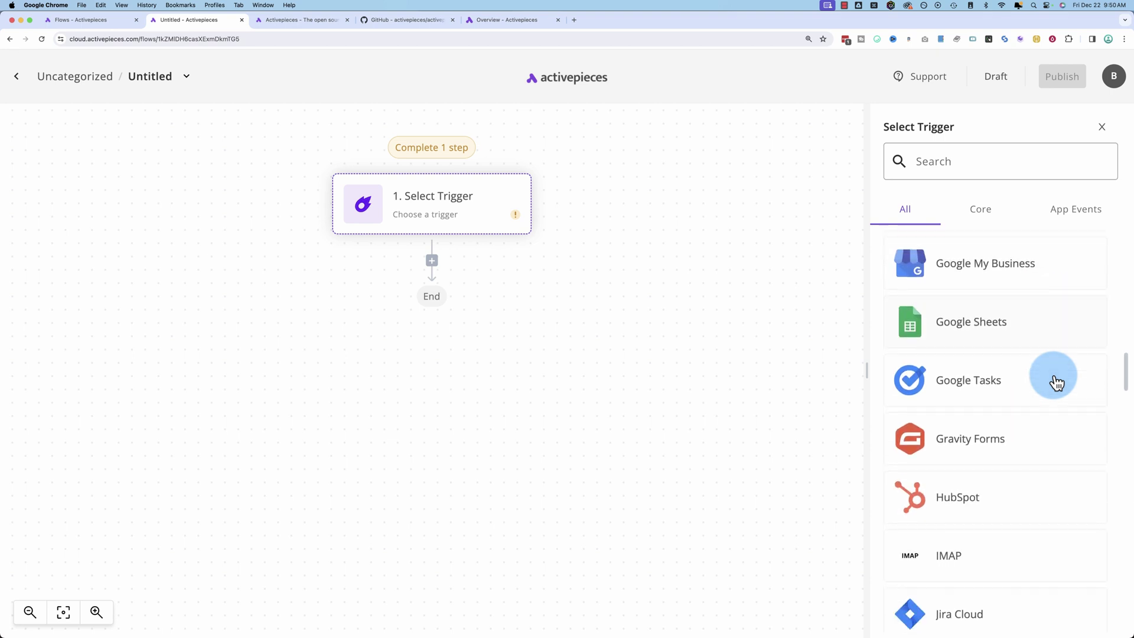
{"action": "scroll", "coordinate": [1028, 372], "scroll_direction": "down", "scroll_amount": 3}
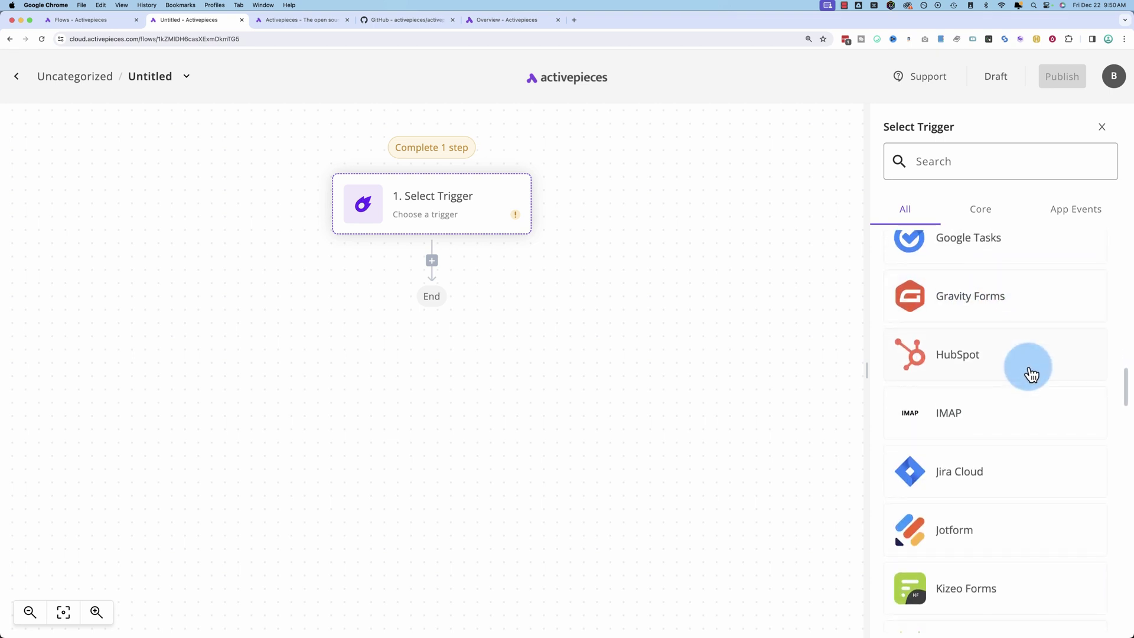
{"action": "scroll", "coordinate": [1030, 373], "scroll_direction": "down", "scroll_amount": 7}
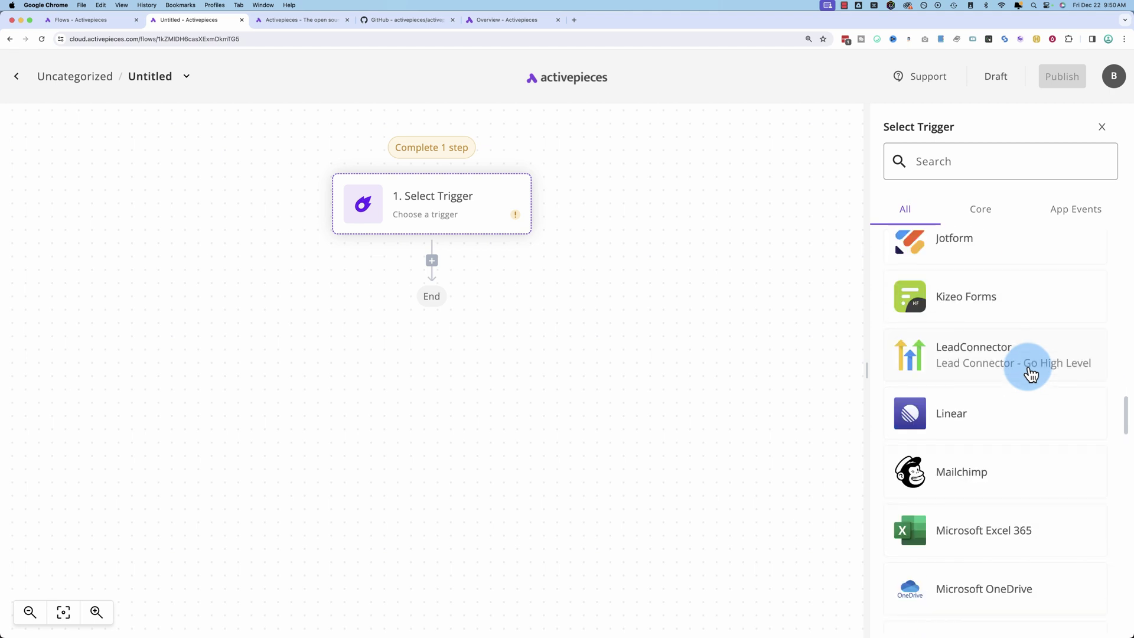
{"action": "scroll", "coordinate": [1030, 374], "scroll_direction": "down", "scroll_amount": 2}
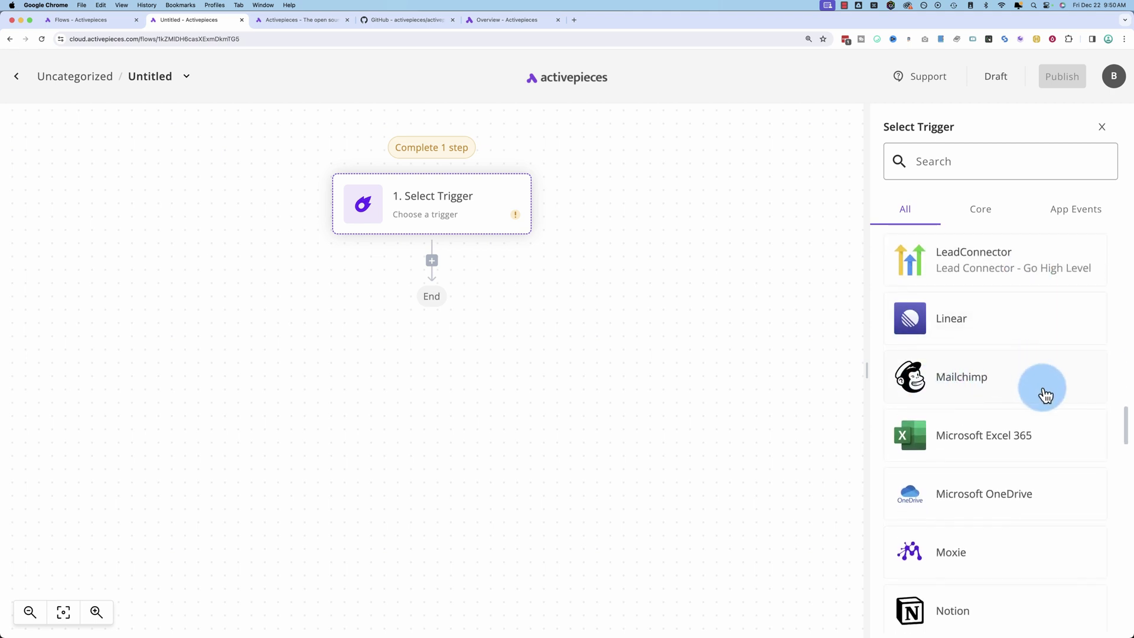
{"action": "scroll", "coordinate": [1043, 392], "scroll_direction": "down", "scroll_amount": 6}
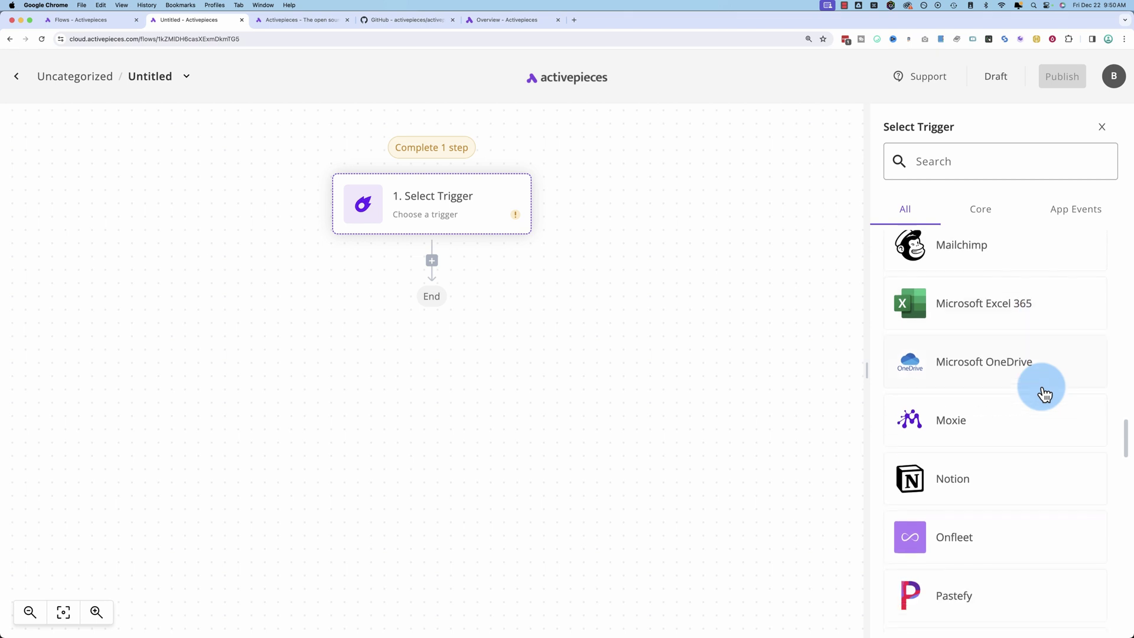
{"action": "scroll", "coordinate": [1042, 394], "scroll_direction": "down", "scroll_amount": 7}
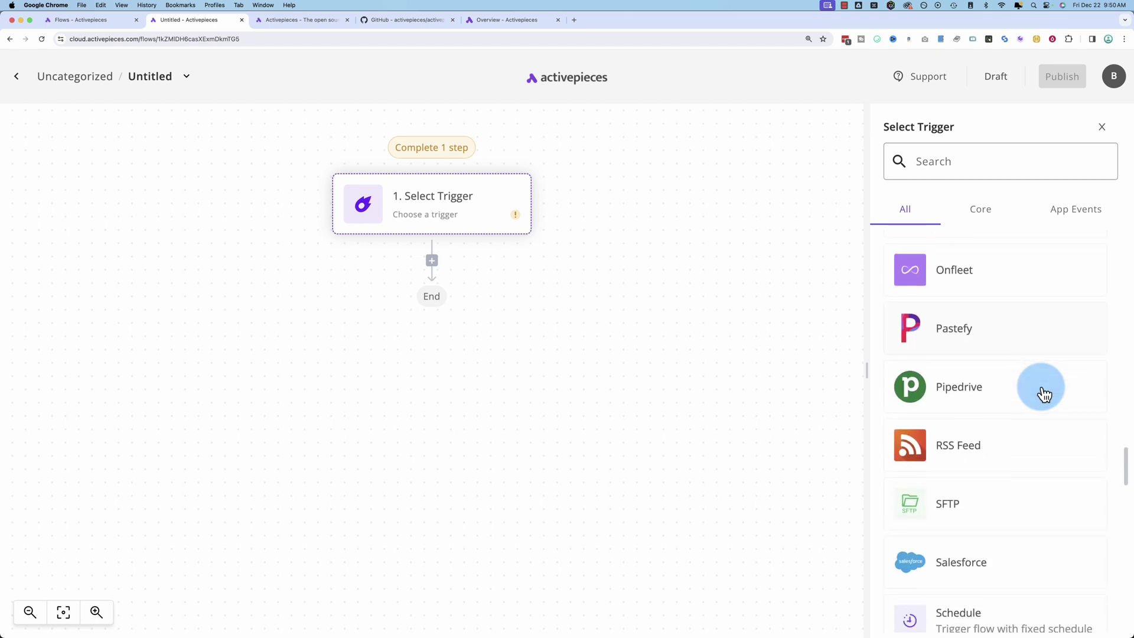
{"action": "scroll", "coordinate": [1042, 394], "scroll_direction": "down", "scroll_amount": 6}
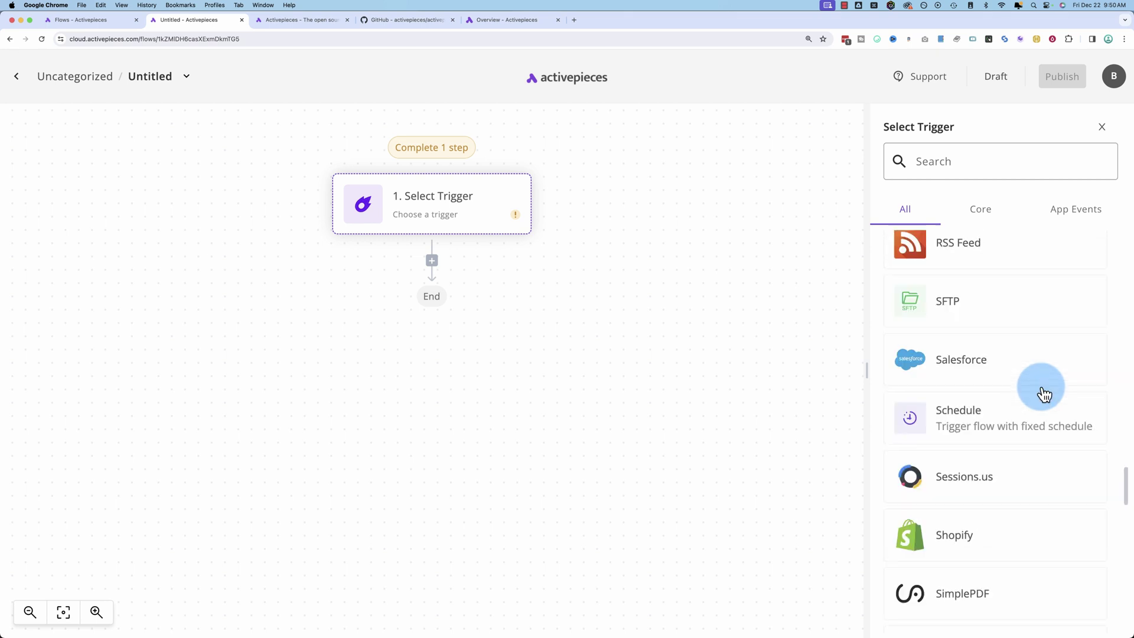
{"action": "scroll", "coordinate": [1043, 394], "scroll_direction": "down", "scroll_amount": 6}
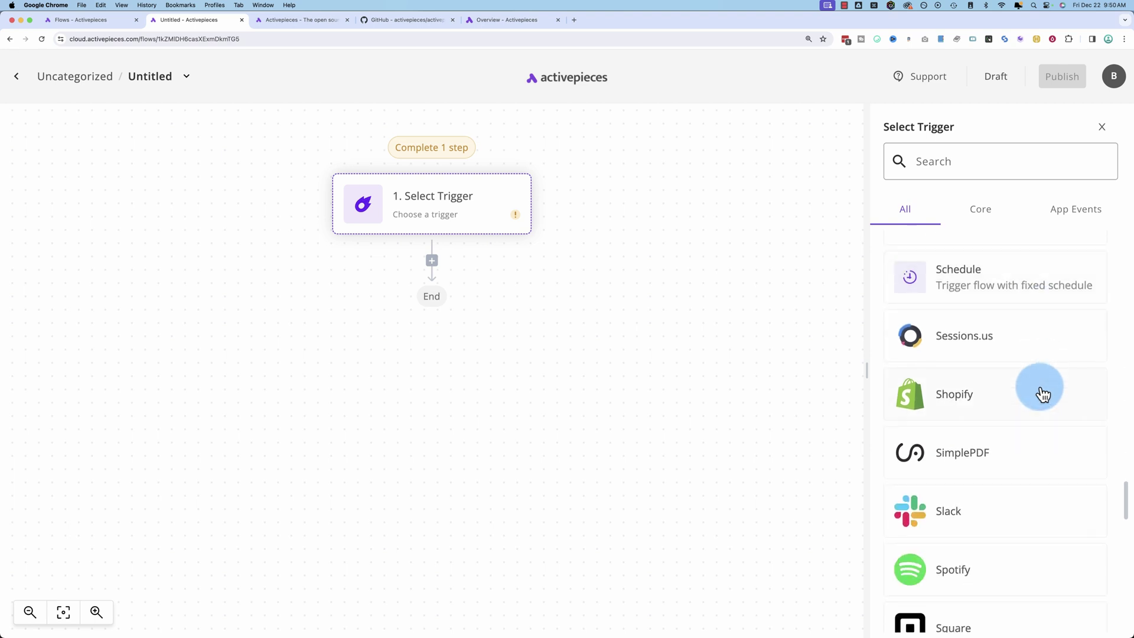
{"action": "scroll", "coordinate": [1043, 393], "scroll_direction": "down", "scroll_amount": 7}
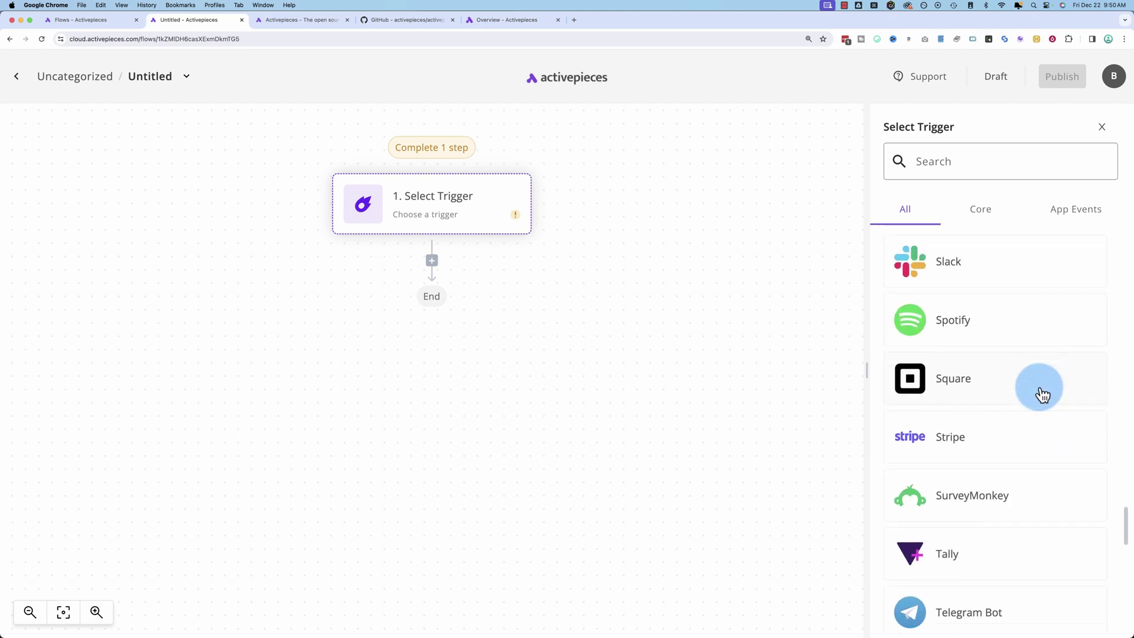
{"action": "scroll", "coordinate": [1041, 395], "scroll_direction": "down", "scroll_amount": 9}
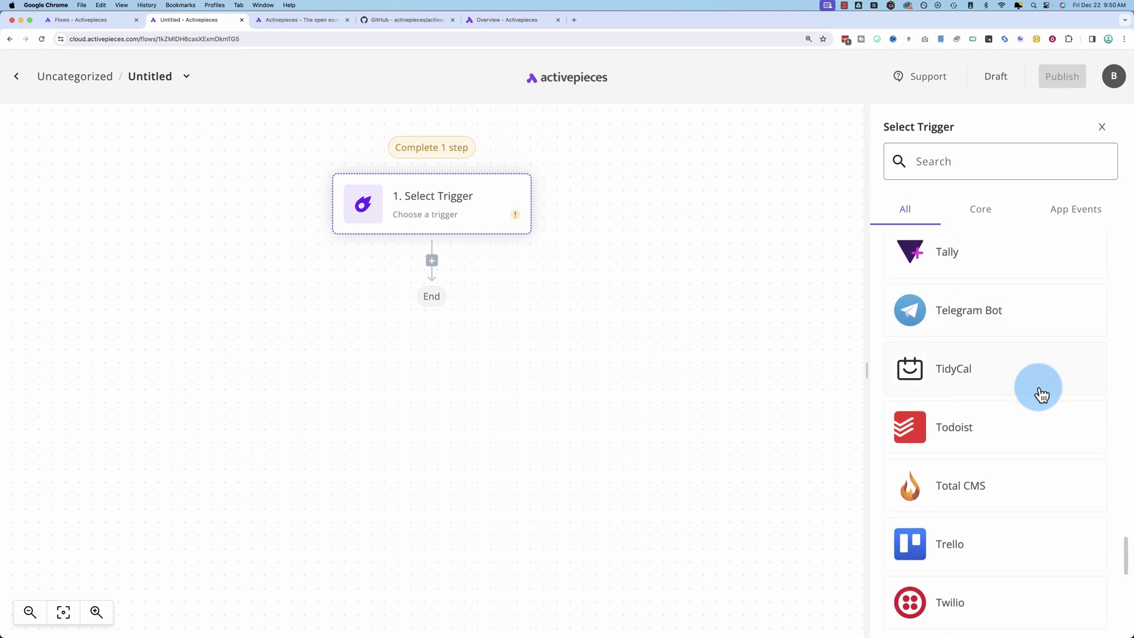
{"action": "scroll", "coordinate": [1041, 394], "scroll_direction": "down", "scroll_amount": 9}
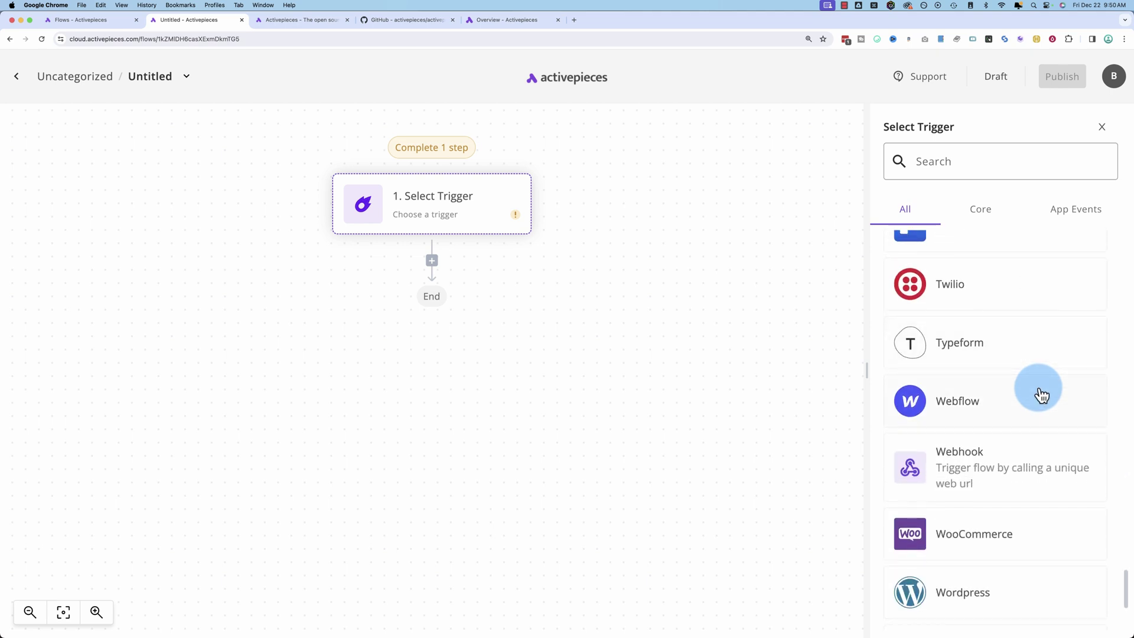
{"action": "scroll", "coordinate": [1041, 394], "scroll_direction": "down", "scroll_amount": 4}
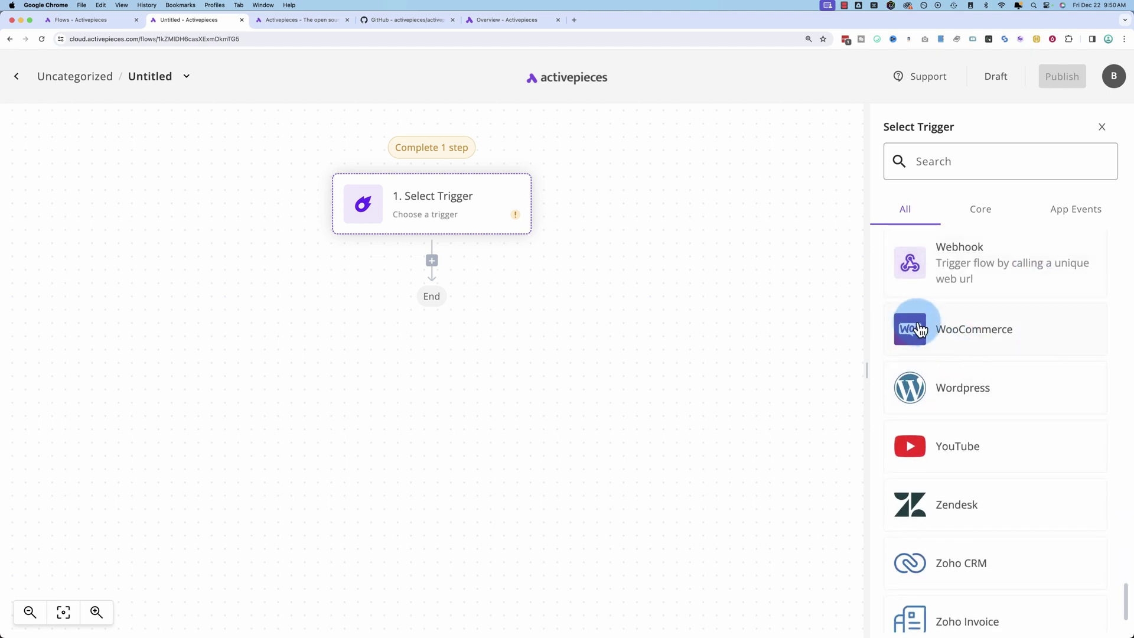
{"action": "scroll", "coordinate": [982, 406], "scroll_direction": "down", "scroll_amount": 2}
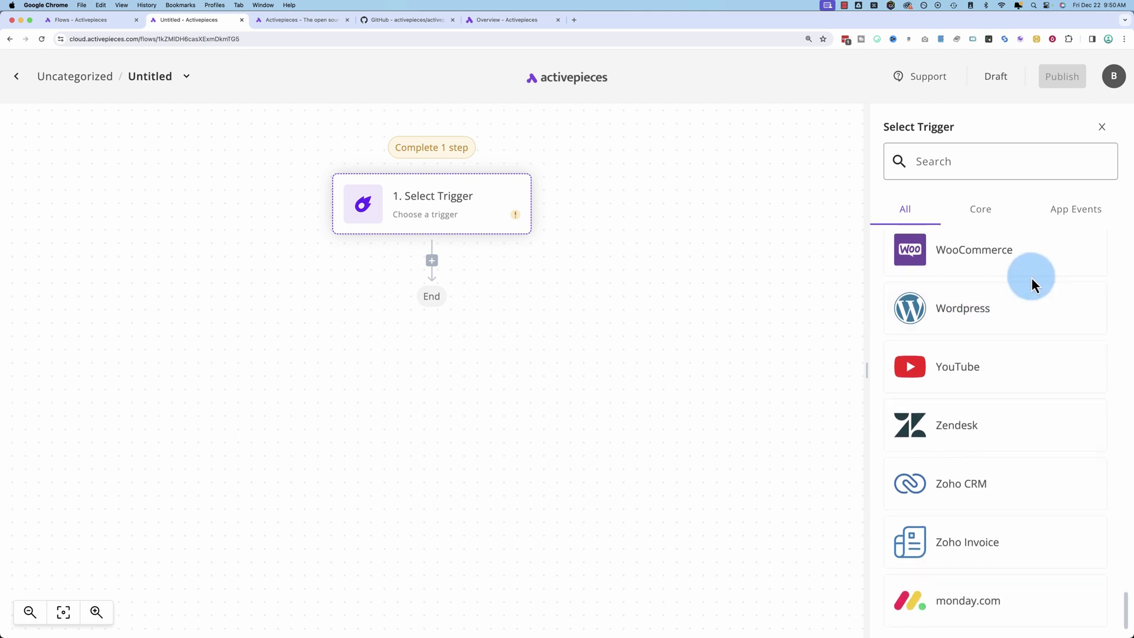
{"action": "scroll", "coordinate": [1043, 533], "scroll_direction": "up", "scroll_amount": 6}
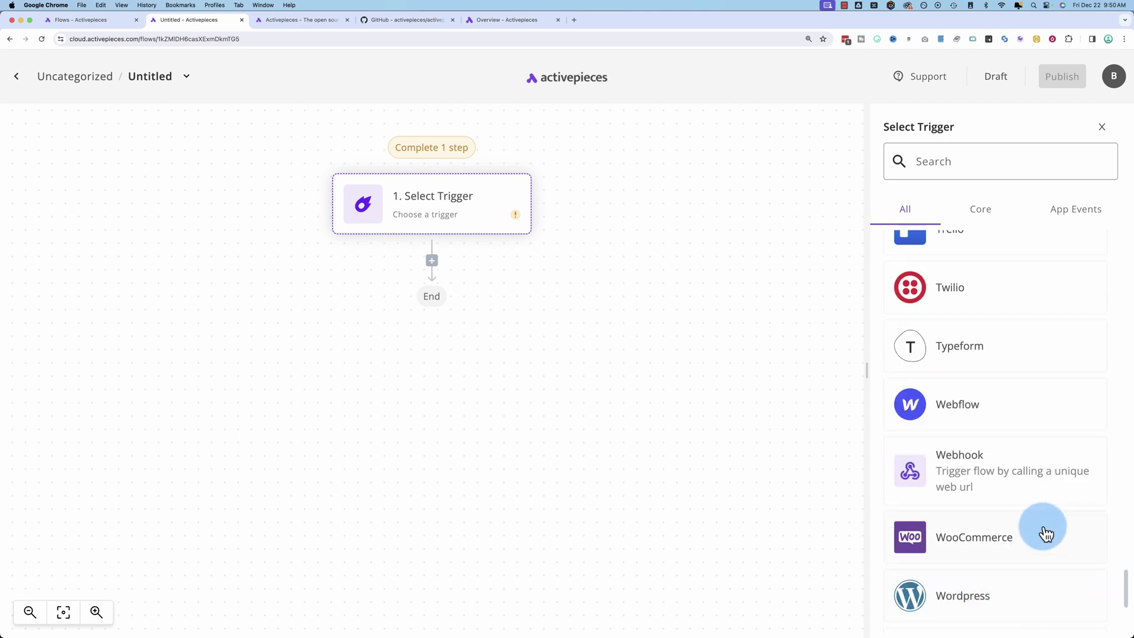
{"action": "left_click", "coordinate": [1042, 534]}
Review the WordPress trigger events, then switch the trigger app to ClickUp.
{"action": "left_click", "coordinate": [986, 278]}
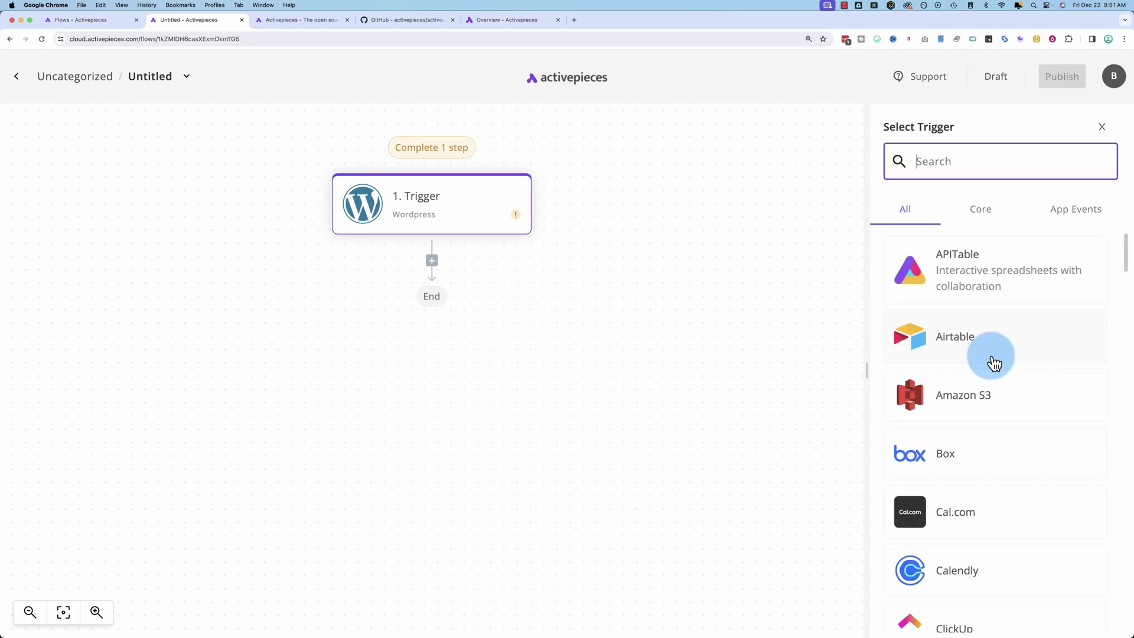
{"action": "scroll", "coordinate": [992, 362], "scroll_direction": "down", "scroll_amount": 6}
{"action": "left_click", "coordinate": [983, 365]}
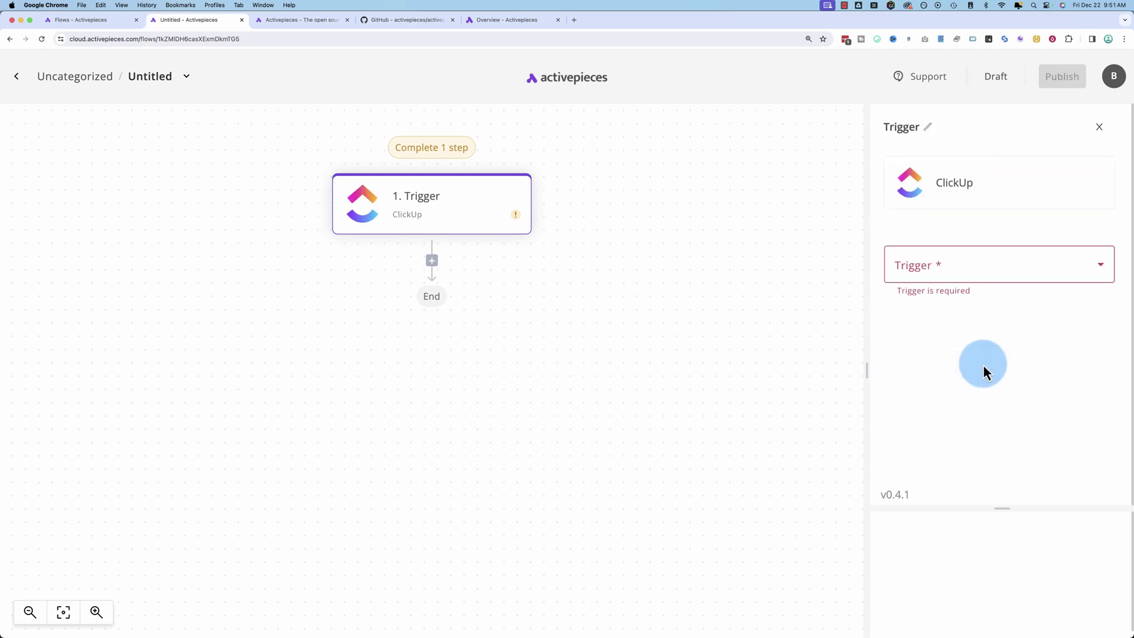
Browse ClickUp's task trigger events, then open the Activepieces community forum in a new tab.
{"action": "left_click", "coordinate": [976, 278]}
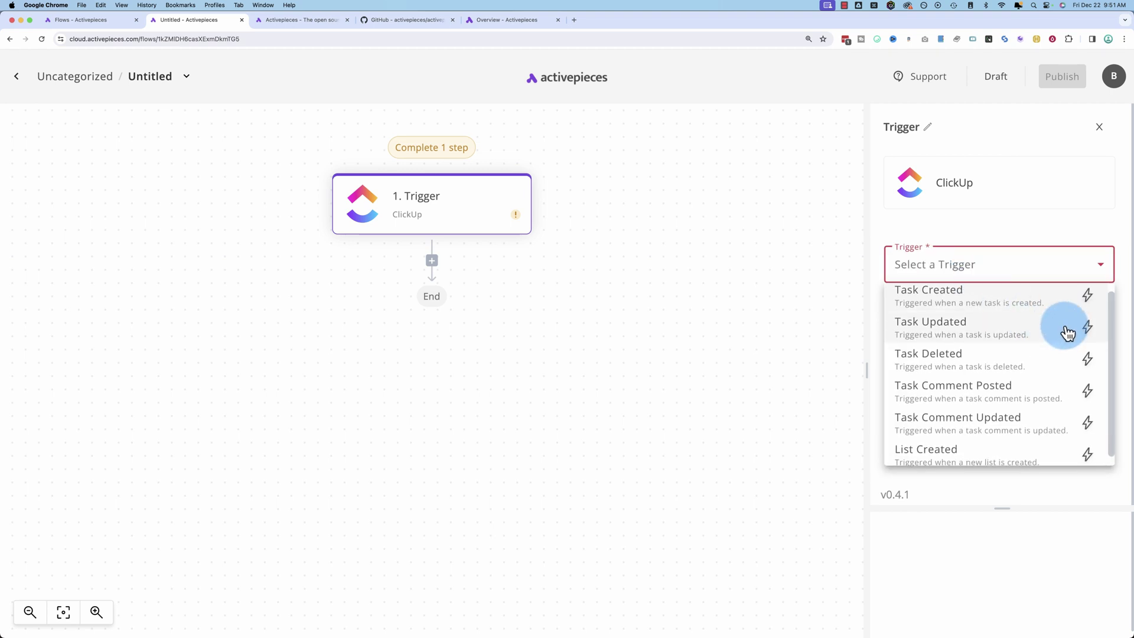
{"action": "scroll", "coordinate": [1068, 333], "scroll_direction": "down", "scroll_amount": 1}
{"action": "mouse_move", "coordinate": [1088, 327]}
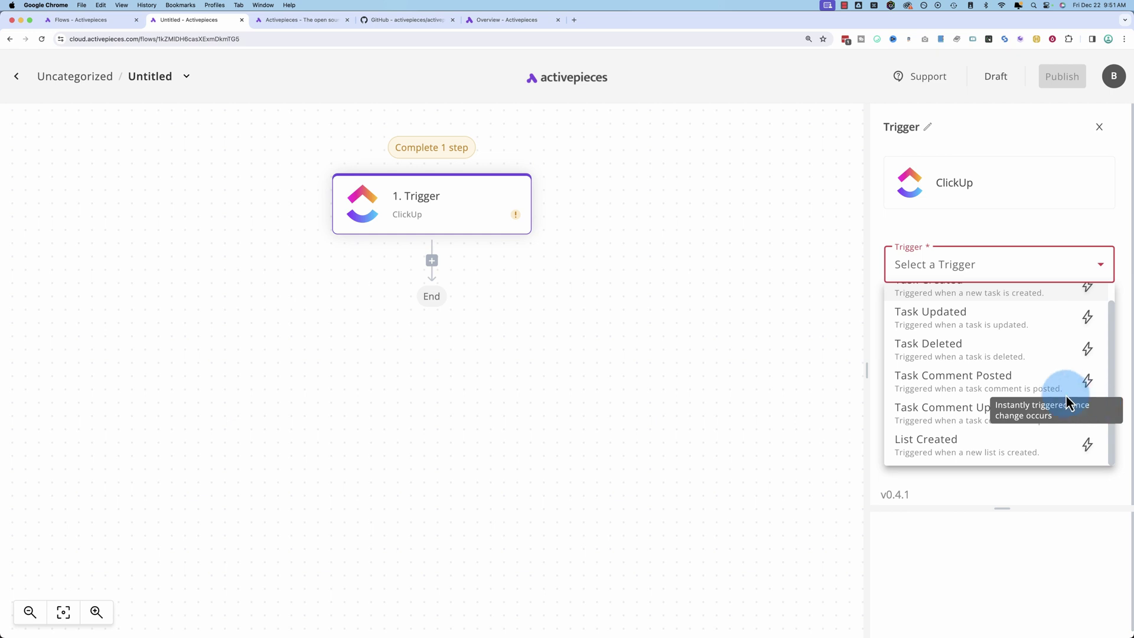
{"action": "scroll", "coordinate": [1063, 402], "scroll_direction": "up", "scroll_amount": 1}
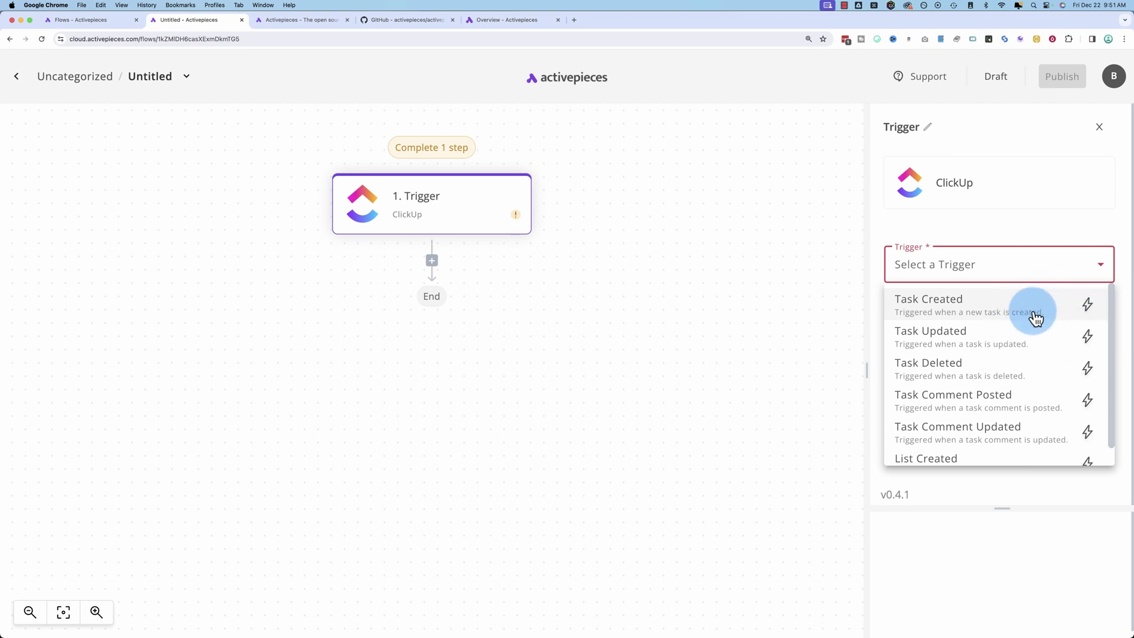
{"action": "left_click", "coordinate": [898, 75]}
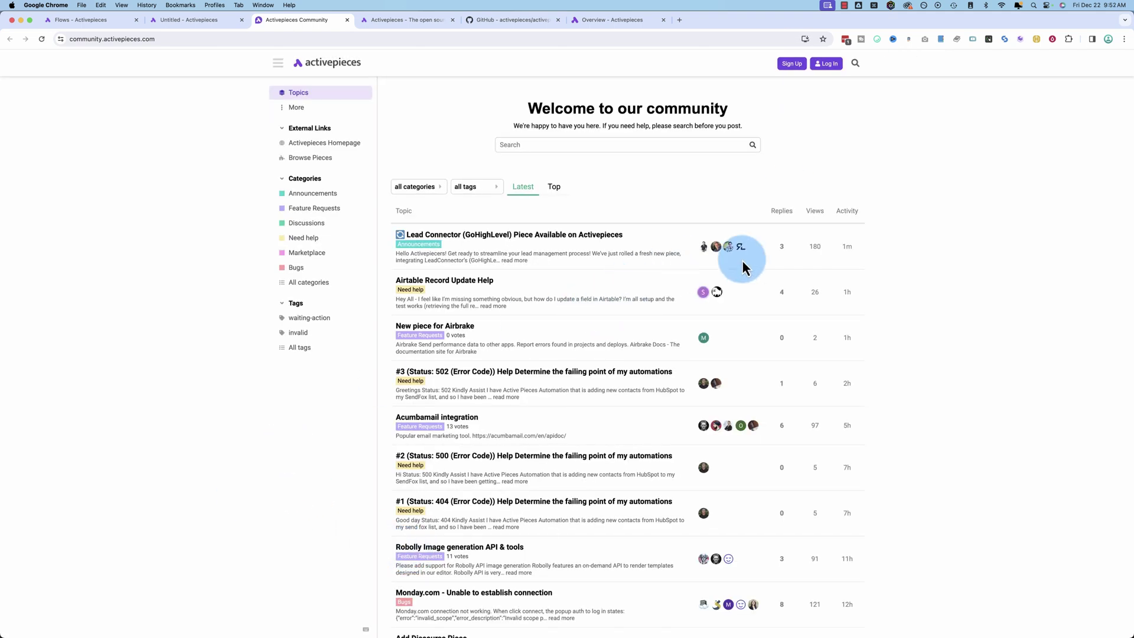
Scroll through the latest topics in the Activepieces community forum.
{"action": "scroll", "coordinate": [916, 294], "scroll_direction": "down", "scroll_amount": 1}
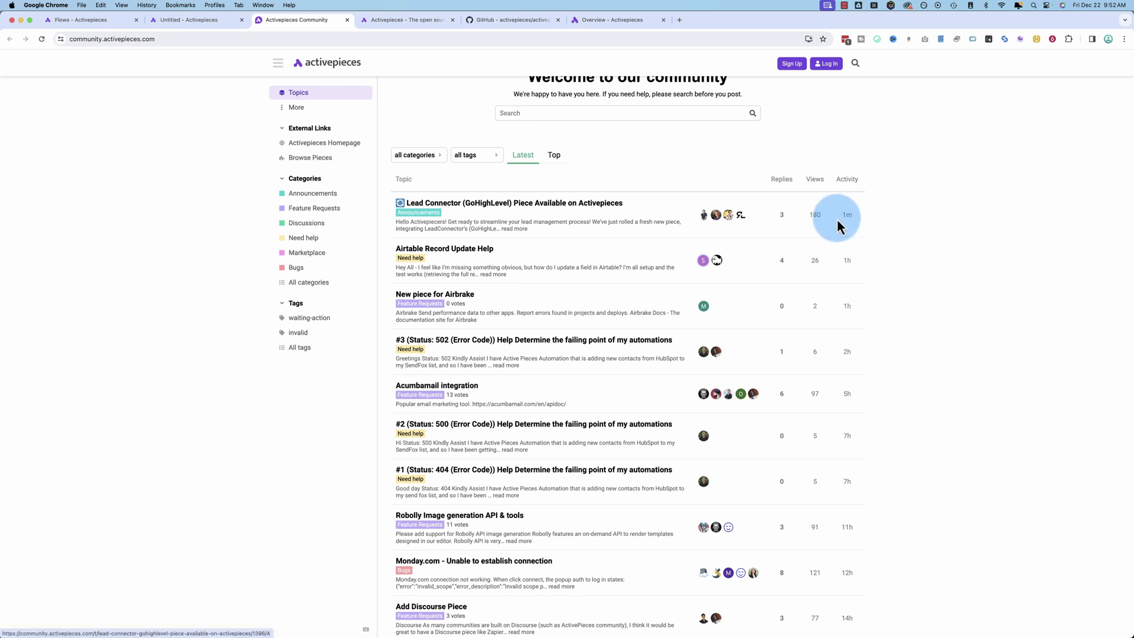
{"action": "scroll", "coordinate": [858, 266], "scroll_direction": "down", "scroll_amount": 1}
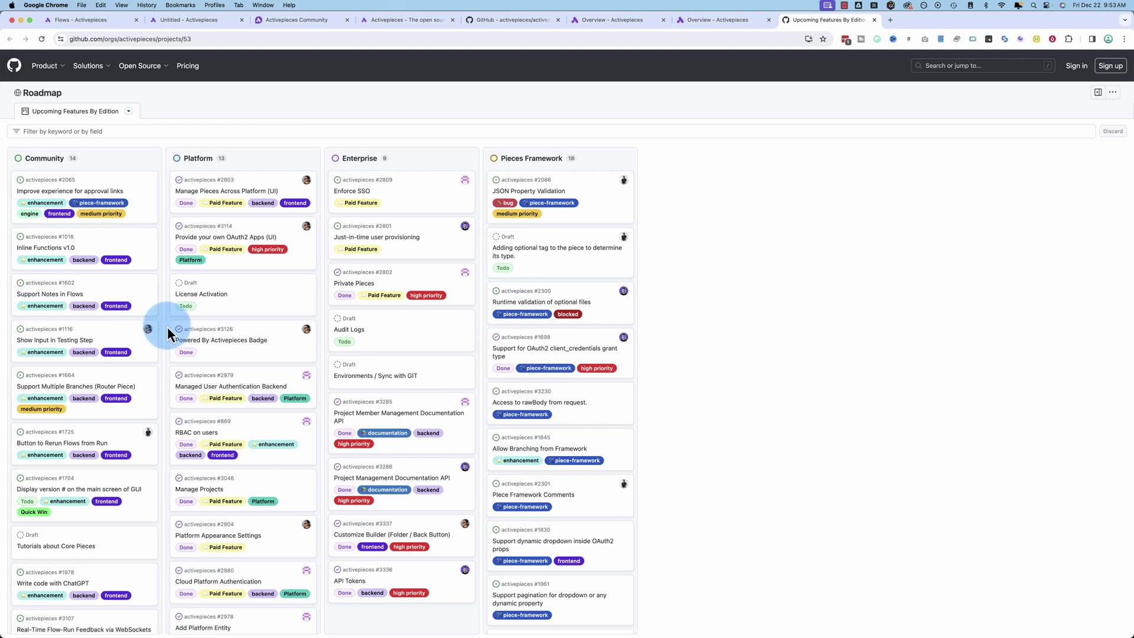
{"action": "scroll", "coordinate": [168, 327], "scroll_direction": "down", "scroll_amount": 3}
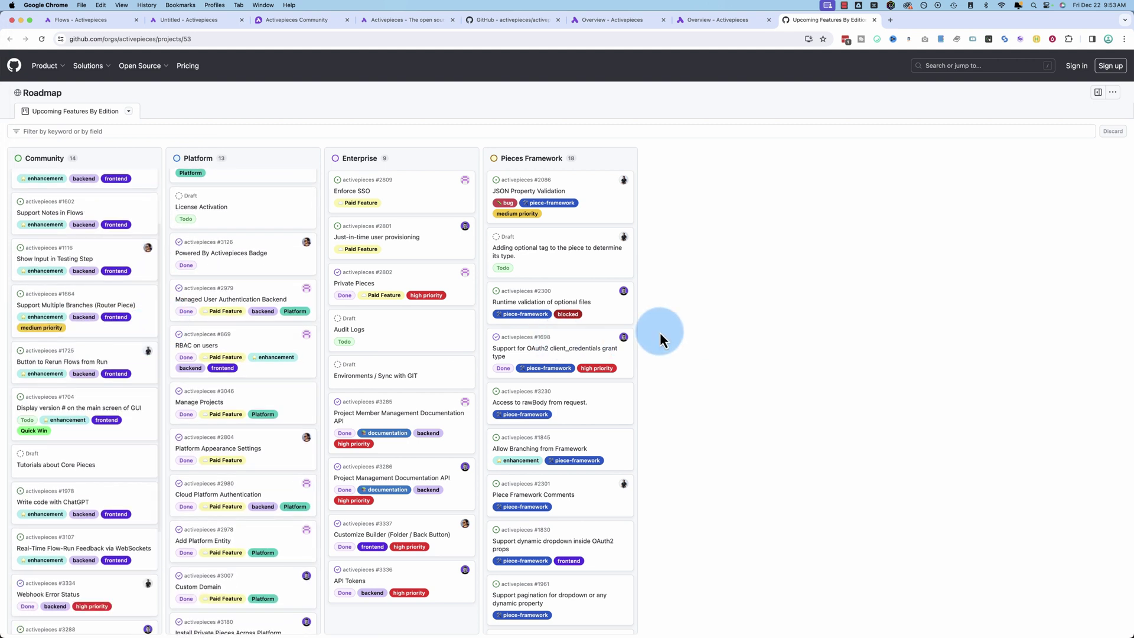
{"action": "scroll", "coordinate": [561, 337], "scroll_direction": "down", "scroll_amount": 10}
{"action": "scroll", "coordinate": [248, 325], "scroll_direction": "up", "scroll_amount": 5}
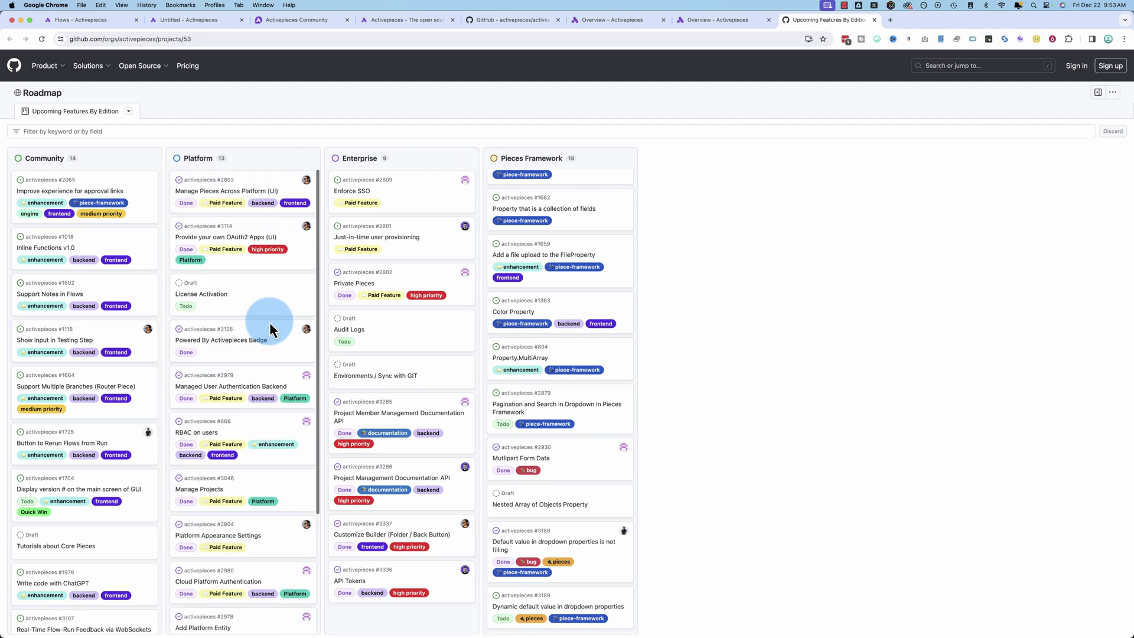
{"action": "scroll", "coordinate": [617, 324], "scroll_direction": "up", "scroll_amount": 5}
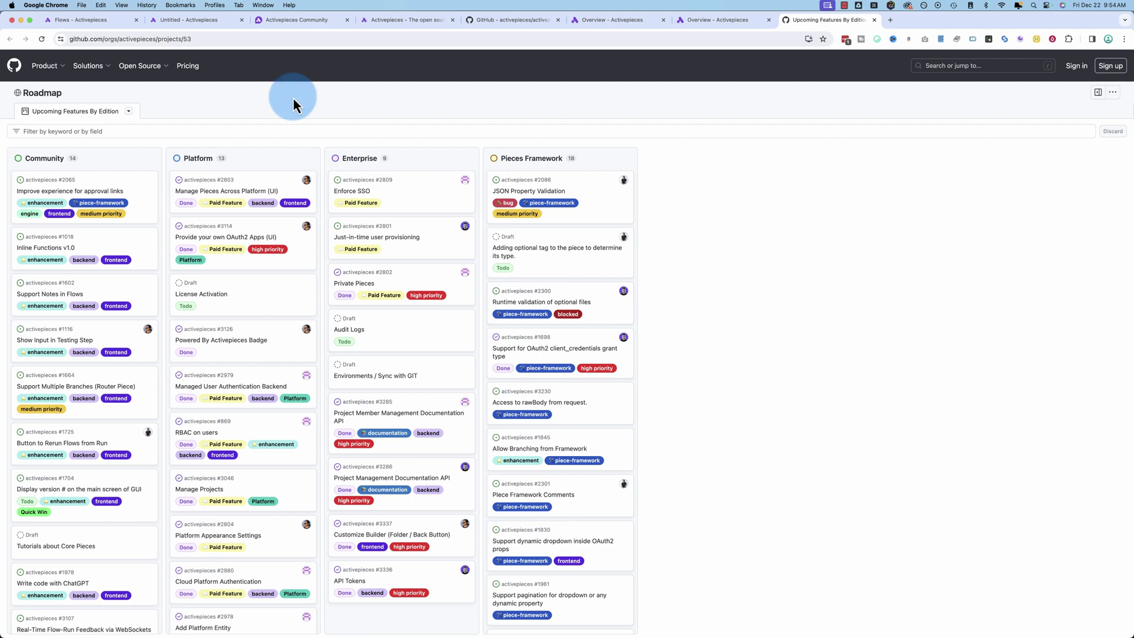
Return to the Flows - Activepieces tab listing WordPress to X and Post to social.
{"action": "left_click", "coordinate": [58, 20]}
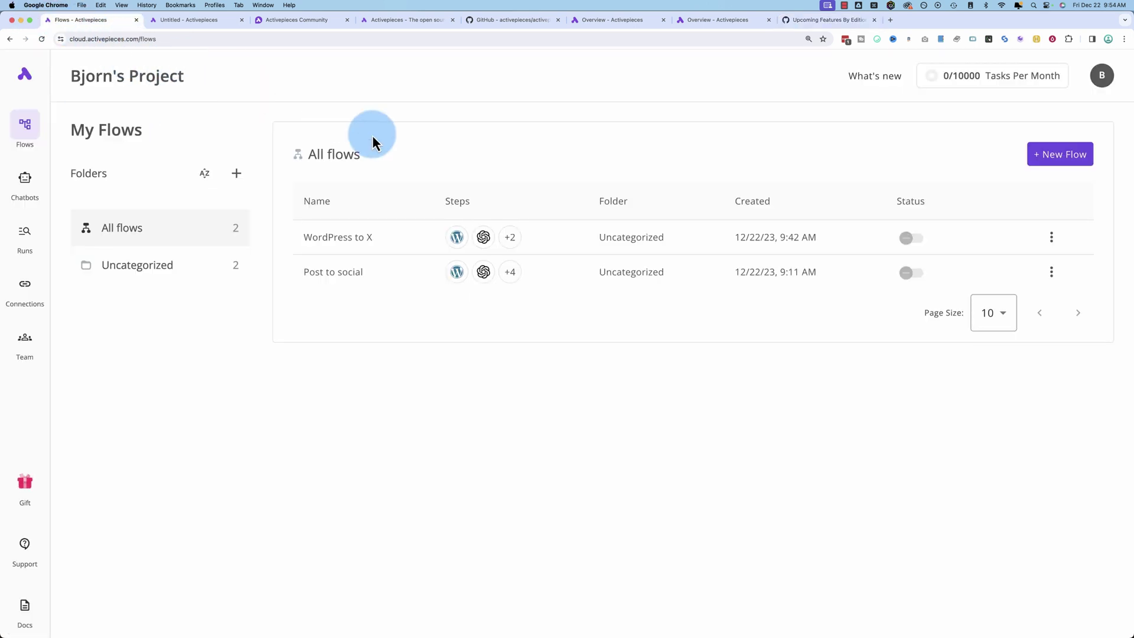